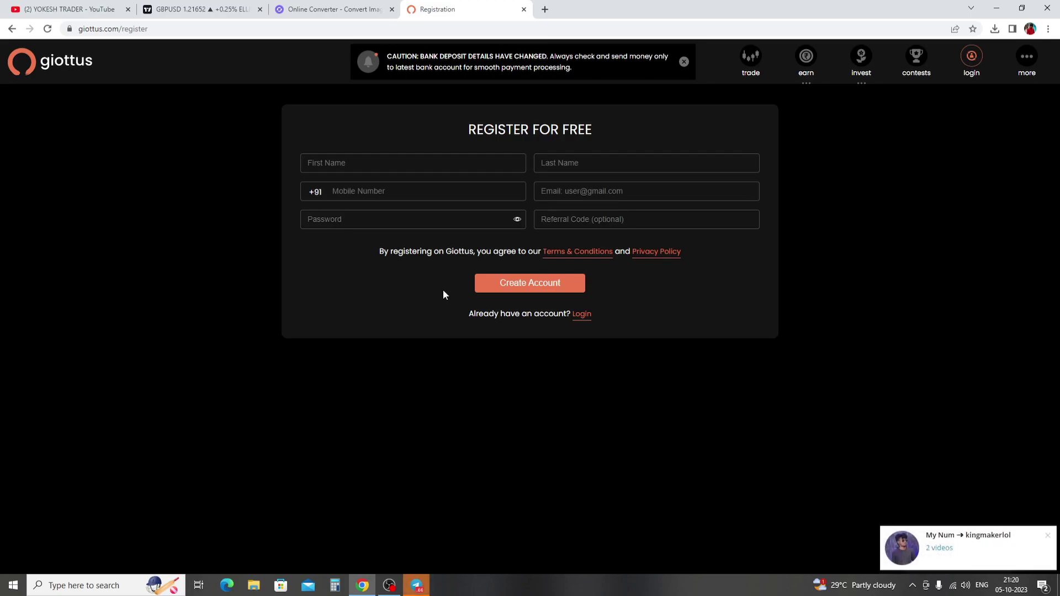
# Step: Log in to Giottus and enter the mobile OTP to reach the account dashboard
pyautogui.click(582, 315)
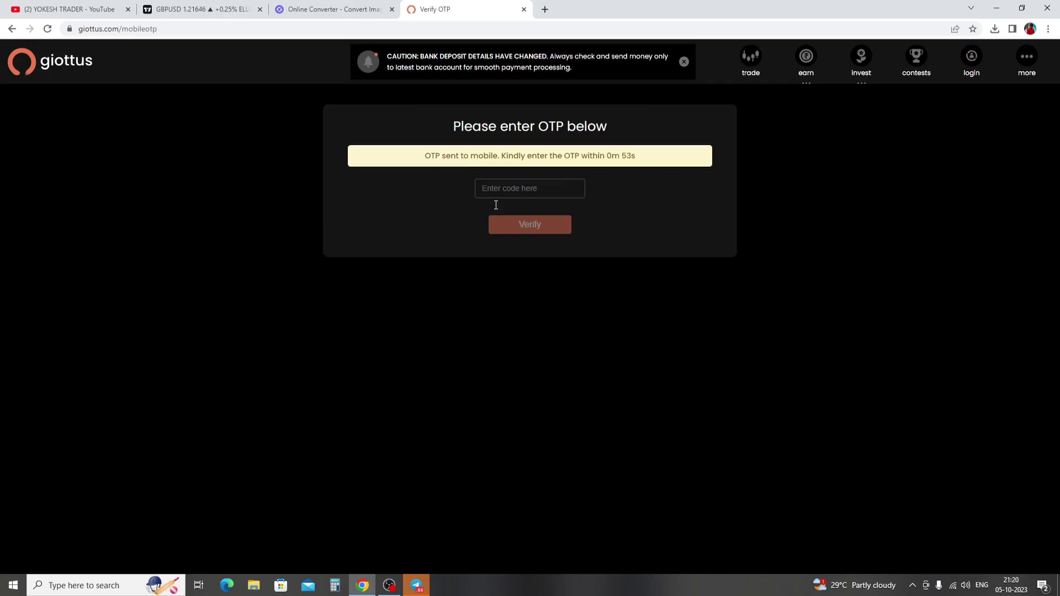
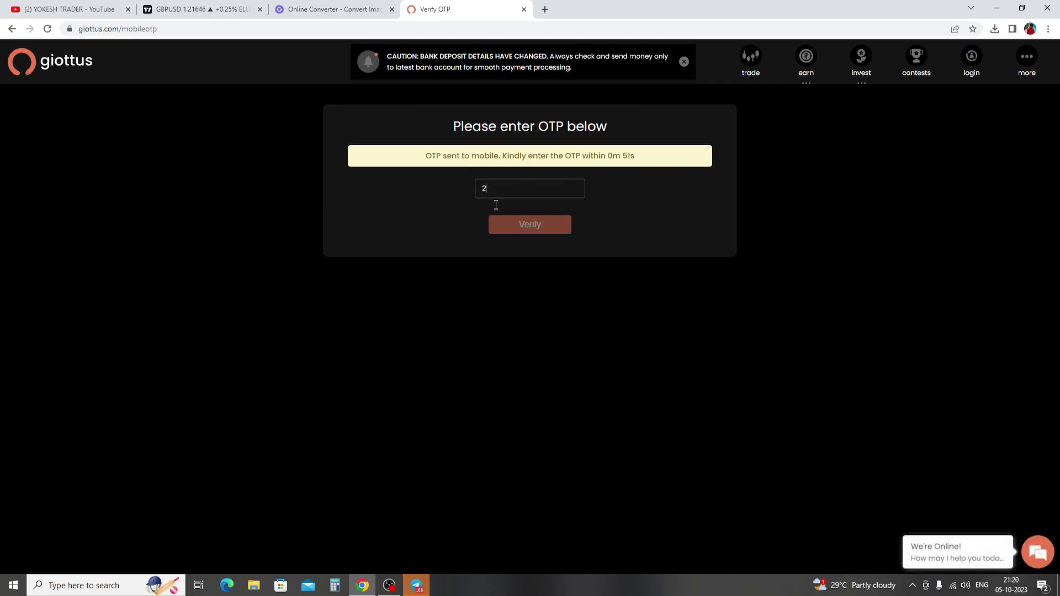
pyautogui.press('Return')
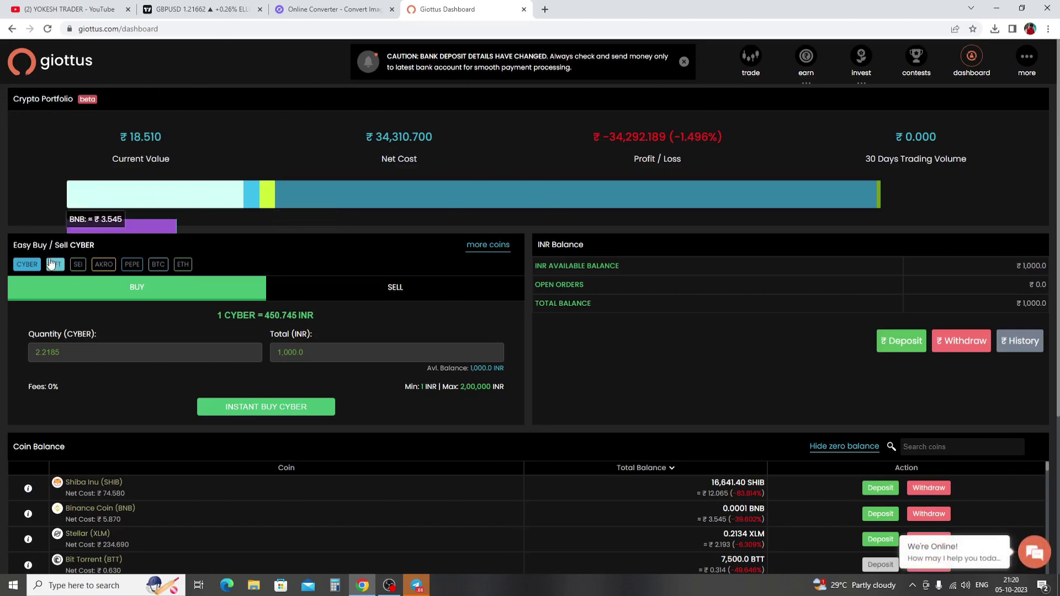
# Step: Check the ₹1,000.0 INR balance, then start an INR deposit to see Quick and Normal Deposit
pyautogui.scroll(-2, 150, 254)
pyautogui.scroll(2, 138, 309)
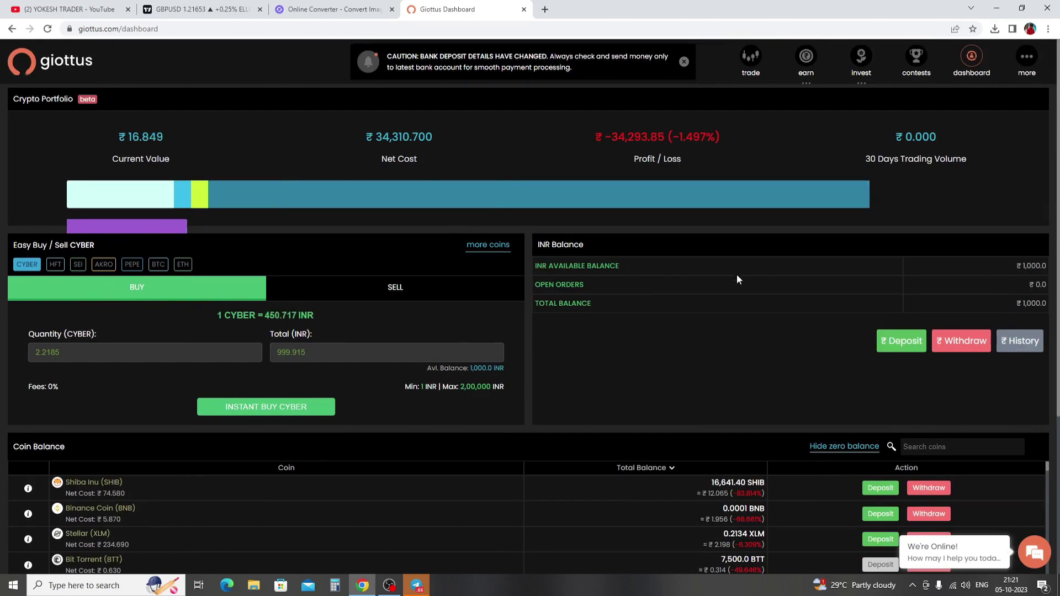
pyautogui.moveTo(1043, 266); pyautogui.dragTo(1052, 266)
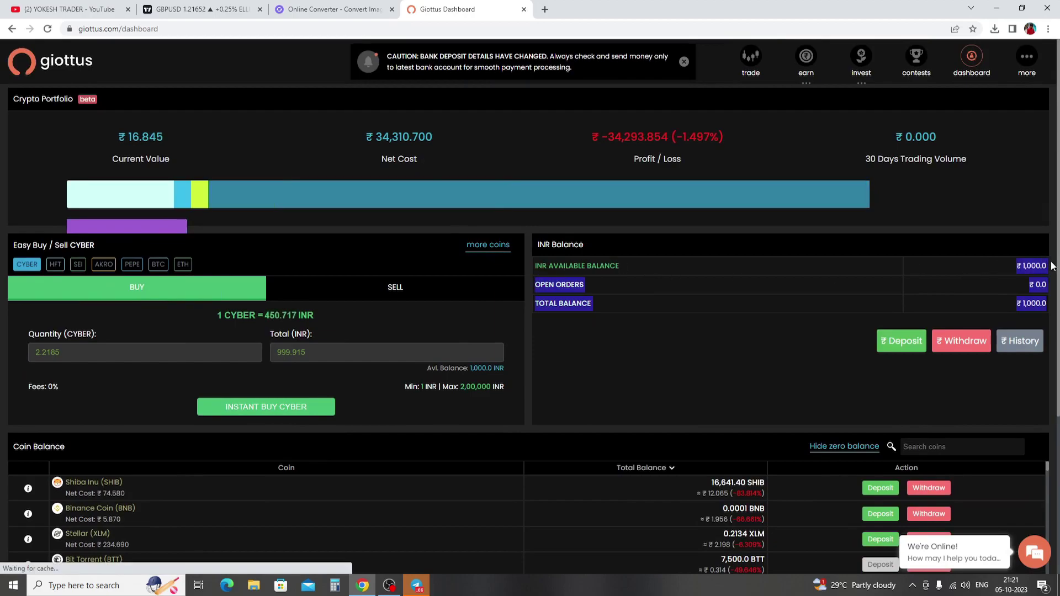
pyautogui.click(727, 302)
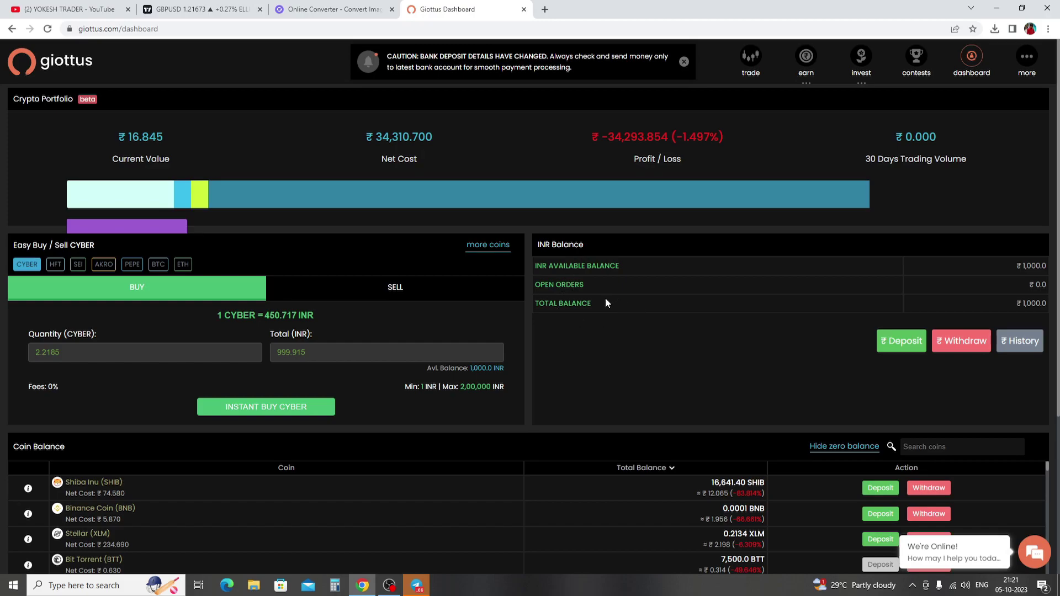
pyautogui.click(896, 345)
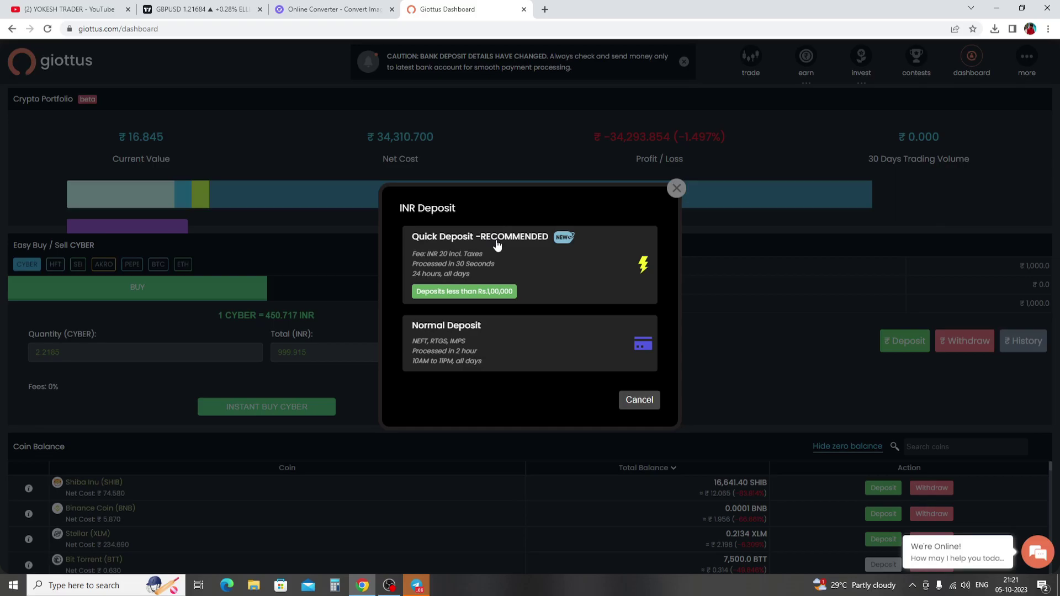
# Step: Choose Quick Deposit and accept all four deposit conditions
pyautogui.click(497, 245)
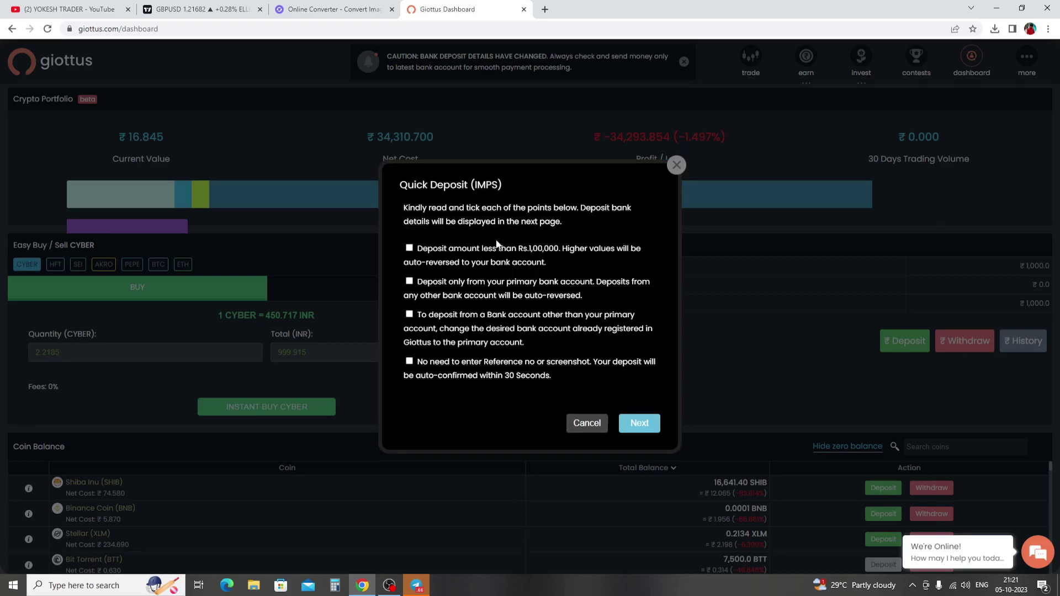
pyautogui.click(456, 253)
pyautogui.click(445, 287)
pyautogui.click(441, 322)
pyautogui.click(438, 365)
pyautogui.click(635, 426)
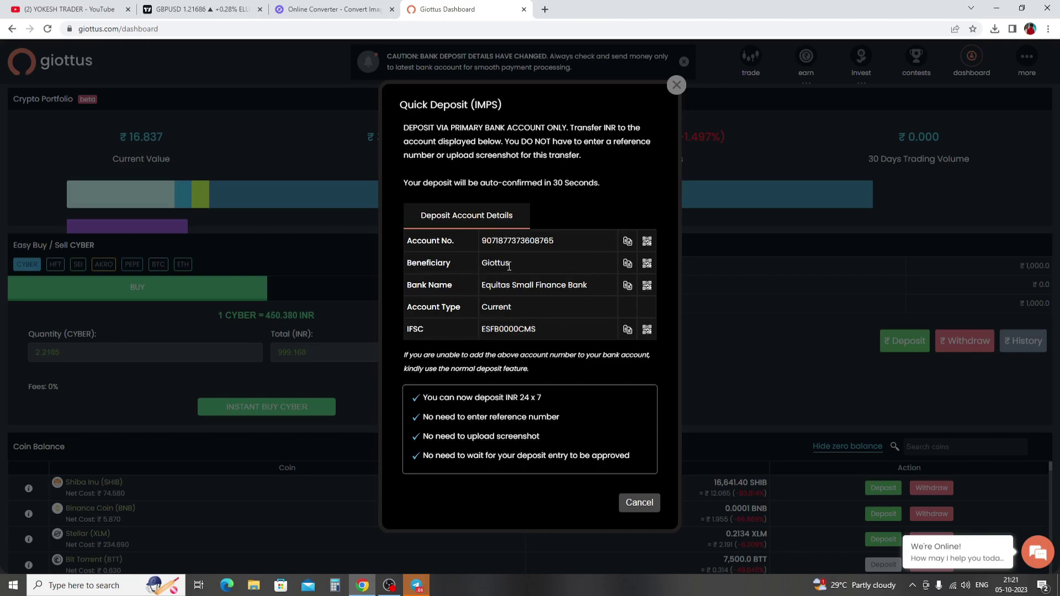
# Step: Review the Quick Deposit account note and bank details, then close the window
pyautogui.moveTo(404, 355); pyautogui.dragTo(648, 376)
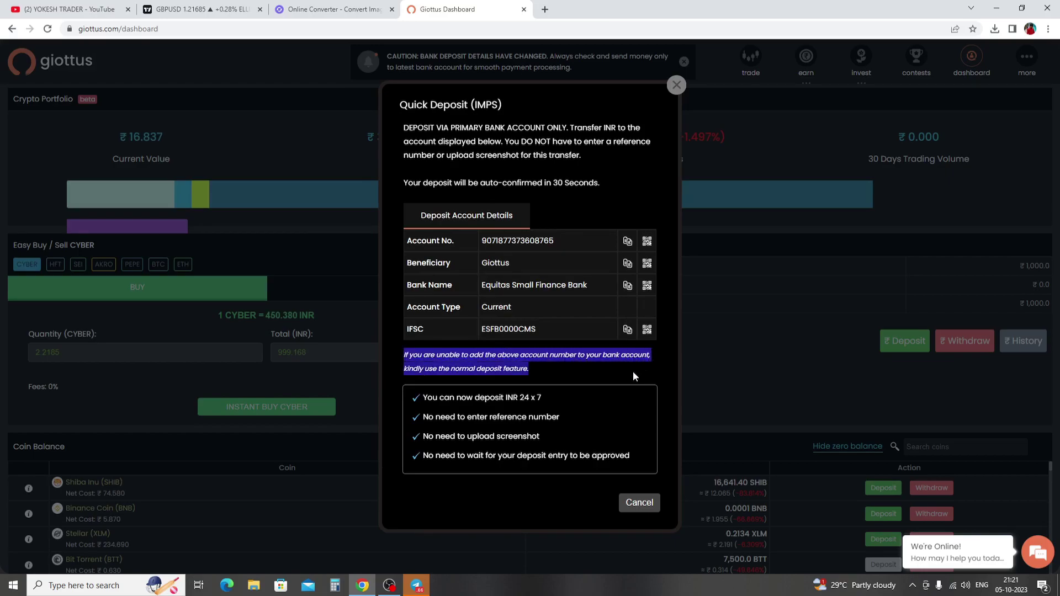
pyautogui.click(592, 363)
pyautogui.moveTo(405, 355); pyautogui.dragTo(637, 363)
pyautogui.click(585, 368)
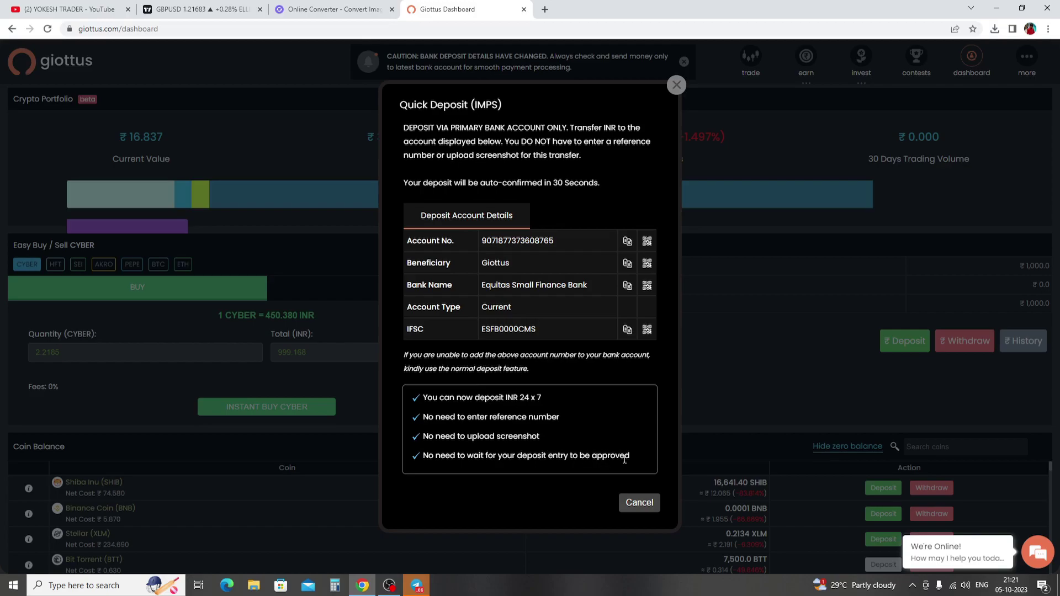
pyautogui.click(638, 505)
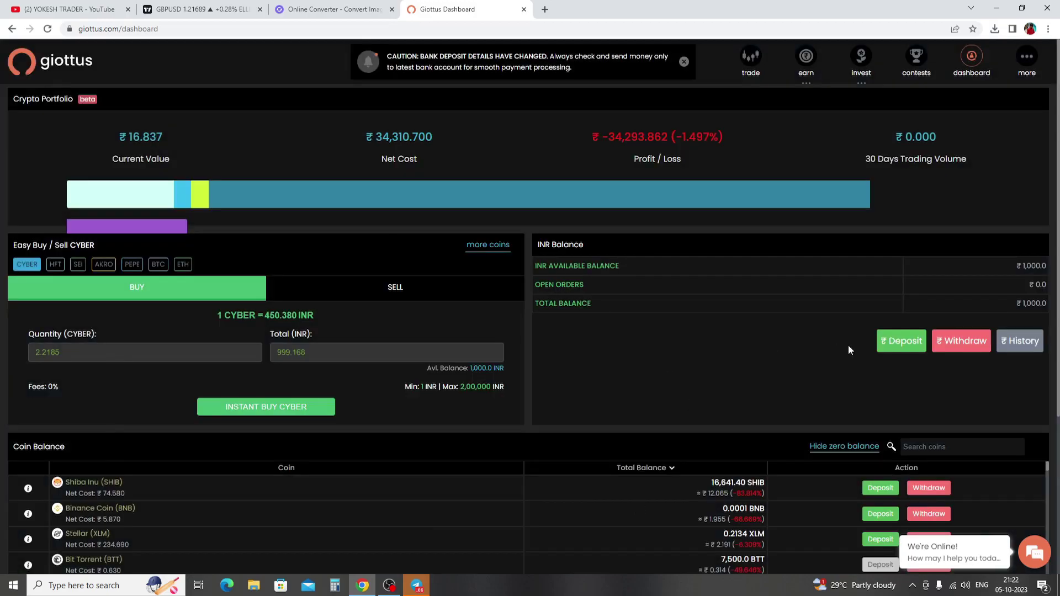
# Step: Start a Normal Deposit of 1000 INR with IMPS as the deposit mode
pyautogui.click(889, 343)
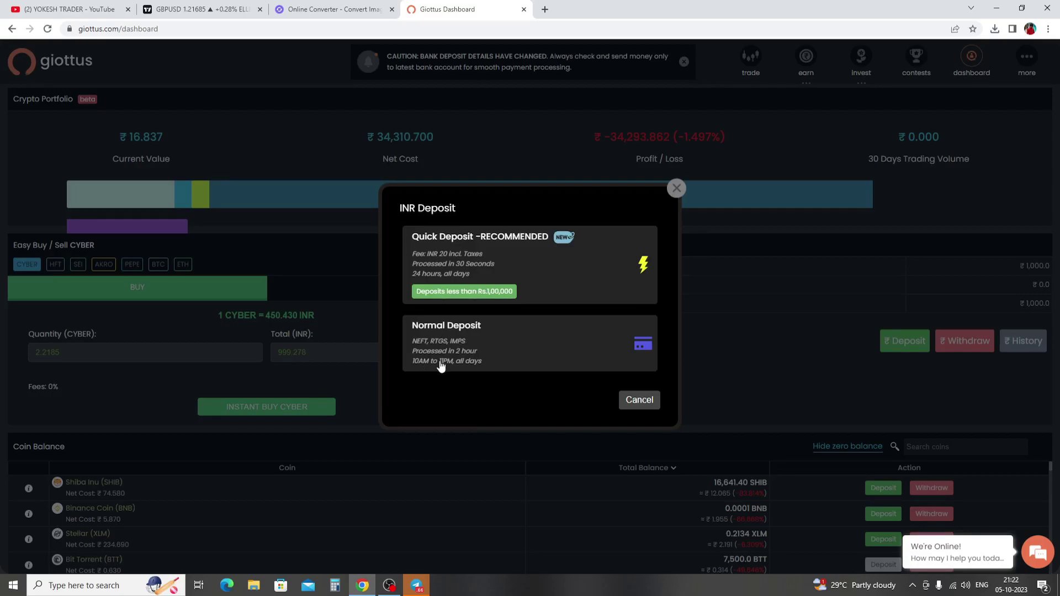
pyautogui.click(473, 340)
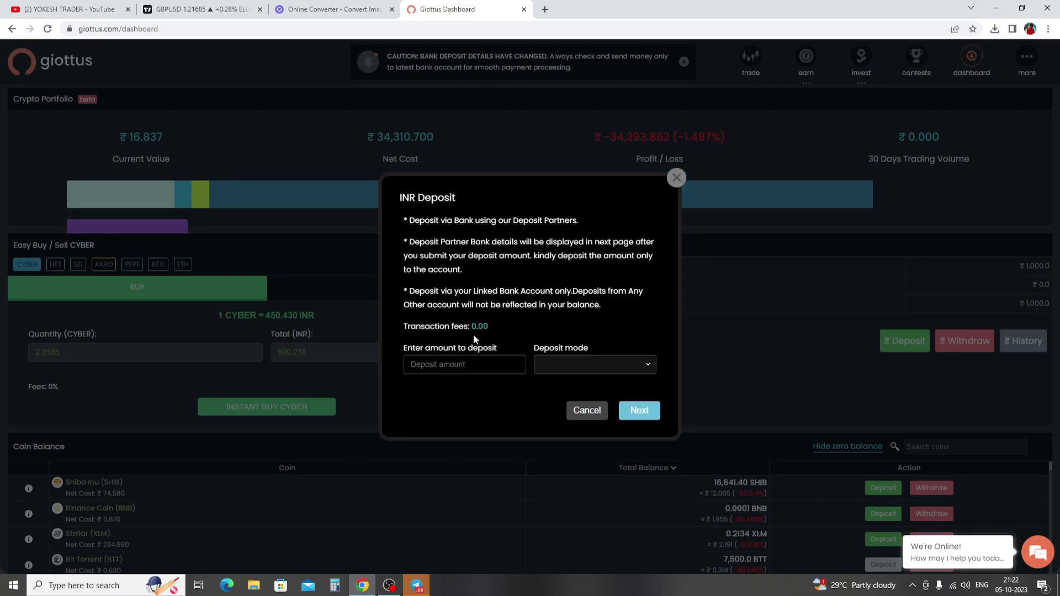
pyautogui.click(437, 366)
pyautogui.write('1000')
pyautogui.click(553, 366)
pyautogui.click(551, 379)
pyautogui.click(635, 411)
# Step: Accept the four Normal Deposit conditions and review the partner bank account details
pyautogui.click(467, 271)
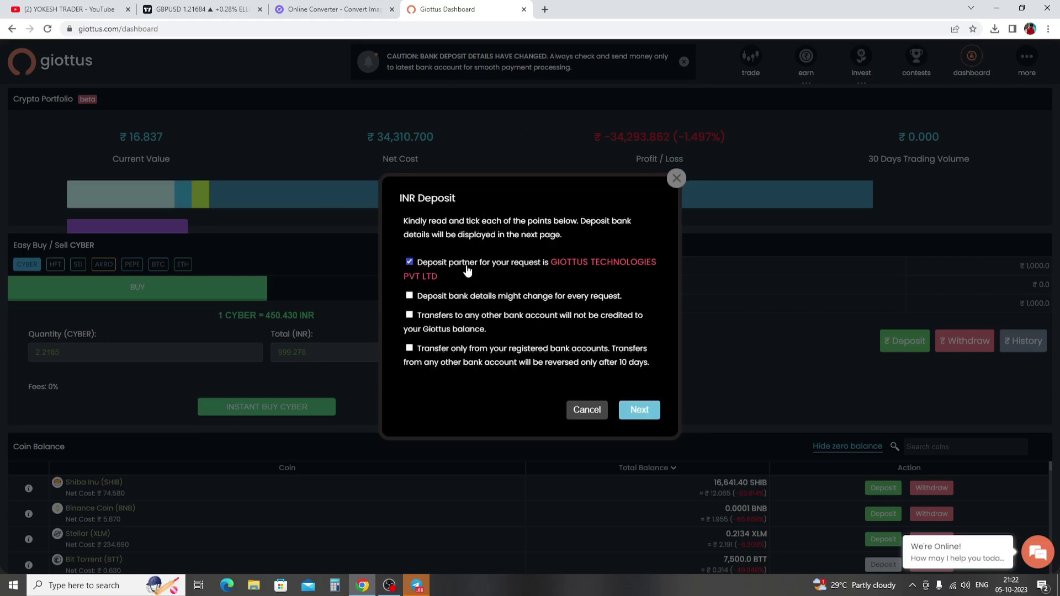
pyautogui.click(439, 298)
pyautogui.click(438, 321)
pyautogui.click(442, 354)
pyautogui.click(654, 420)
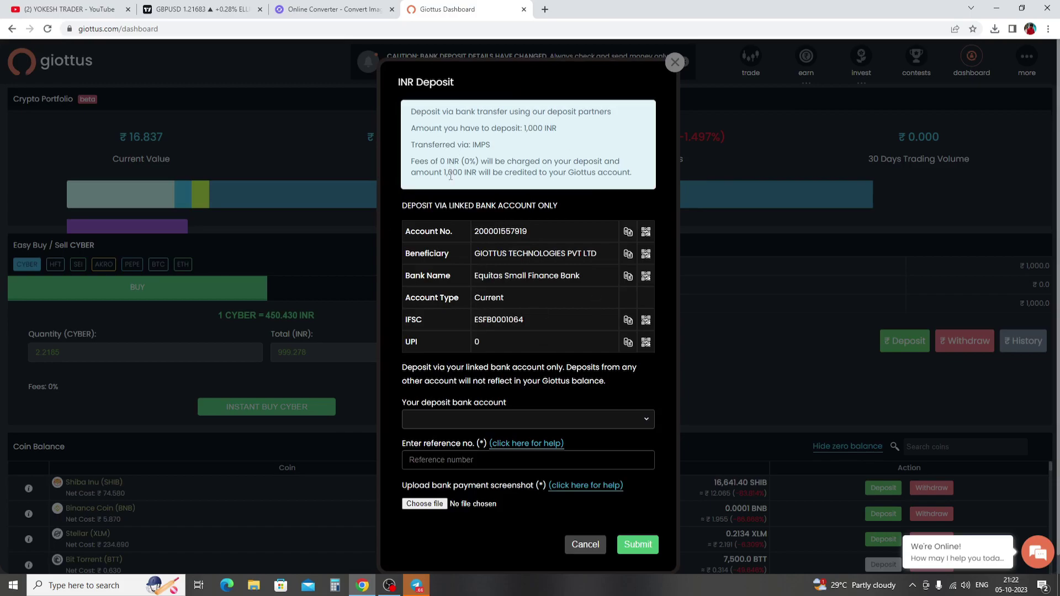
pyautogui.moveTo(463, 226); pyautogui.dragTo(590, 334)
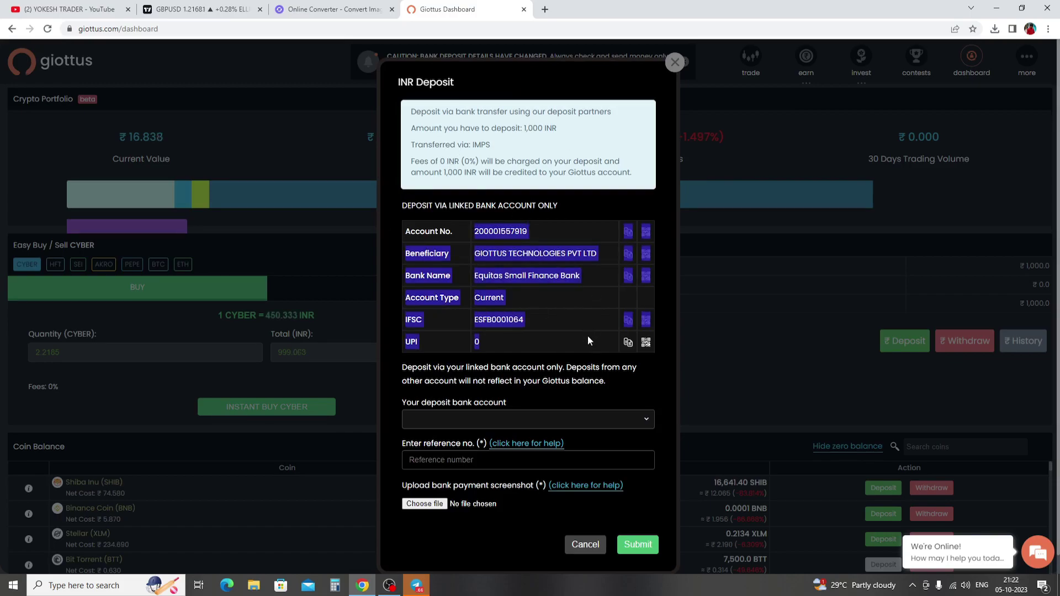
pyautogui.click(576, 338)
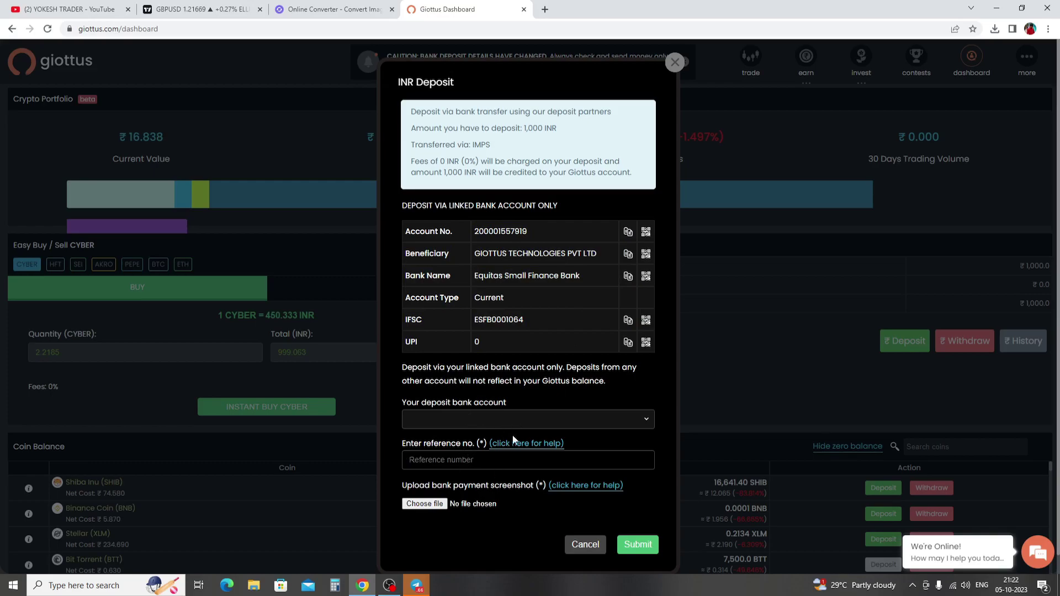
pyautogui.scroll(-1, 428, 501)
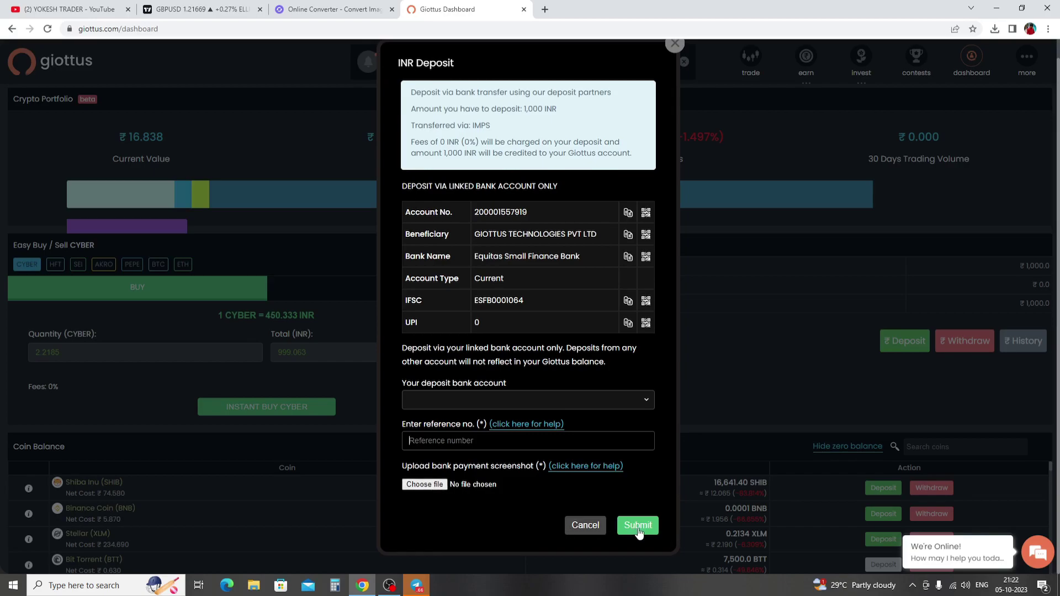
# Step: Close the INR deposit window and browse the dashboard's coin balance list
pyautogui.click(585, 525)
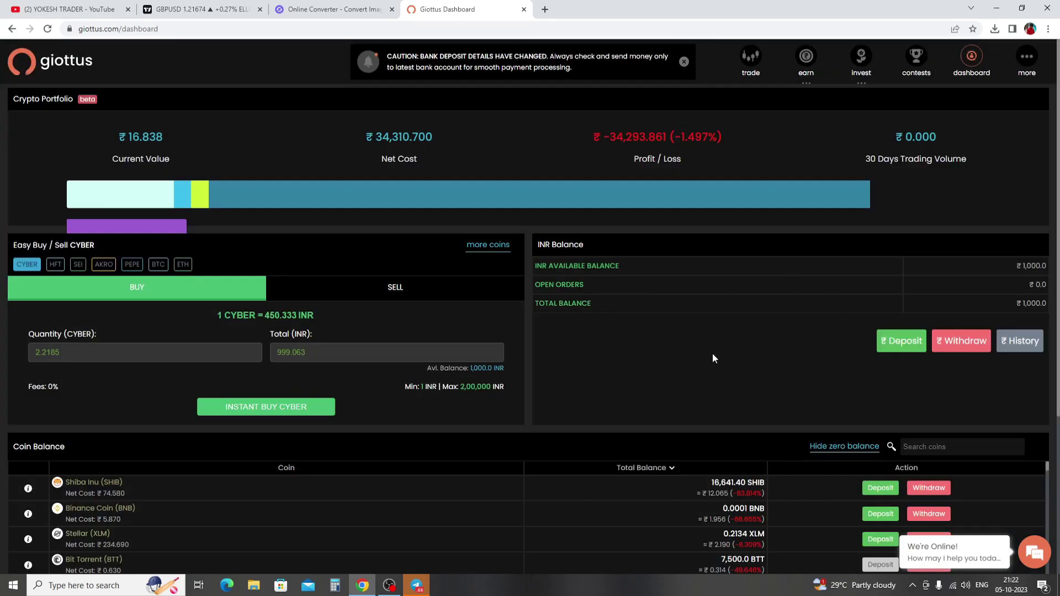
pyautogui.scroll(-2, 890, 277)
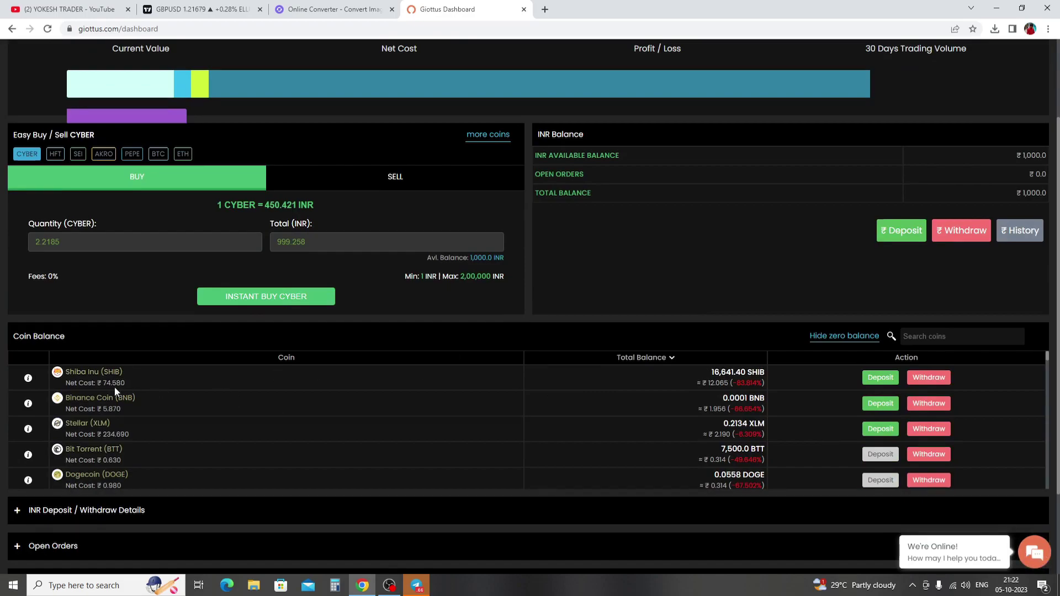
pyautogui.scroll(-10, 628, 399)
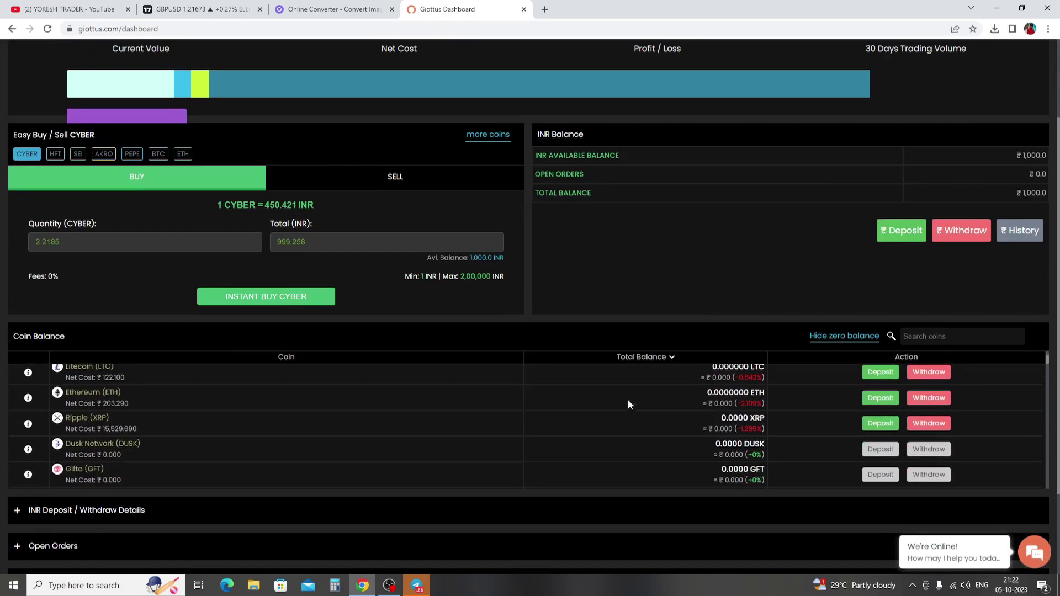
pyautogui.scroll(10, 623, 409)
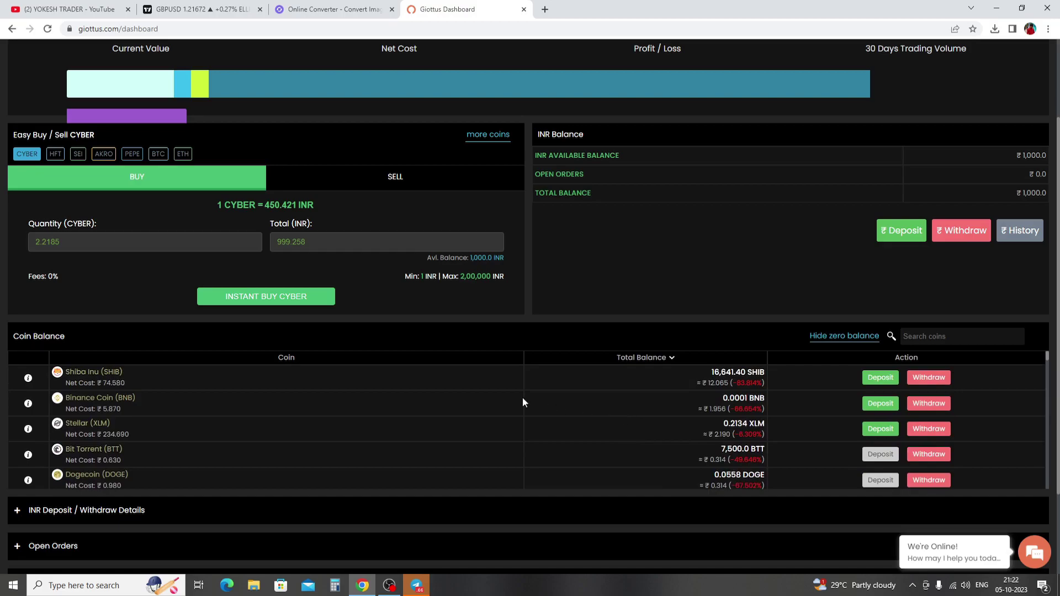
# Step: Show the SHIB deposit address and QR code on the ETH network, then close it
pyautogui.click(893, 381)
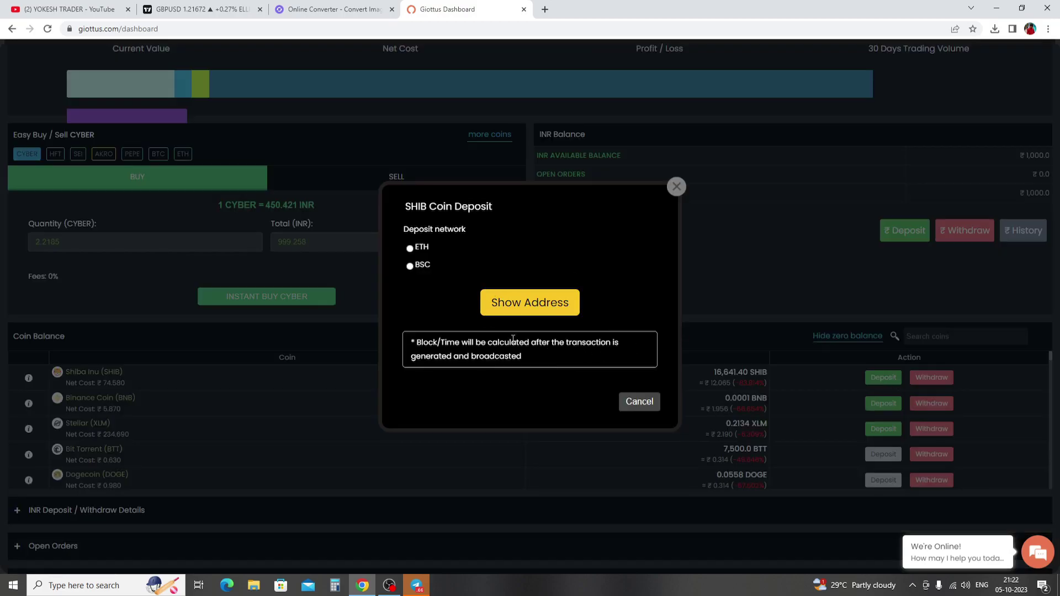
pyautogui.click(410, 248)
pyautogui.click(533, 302)
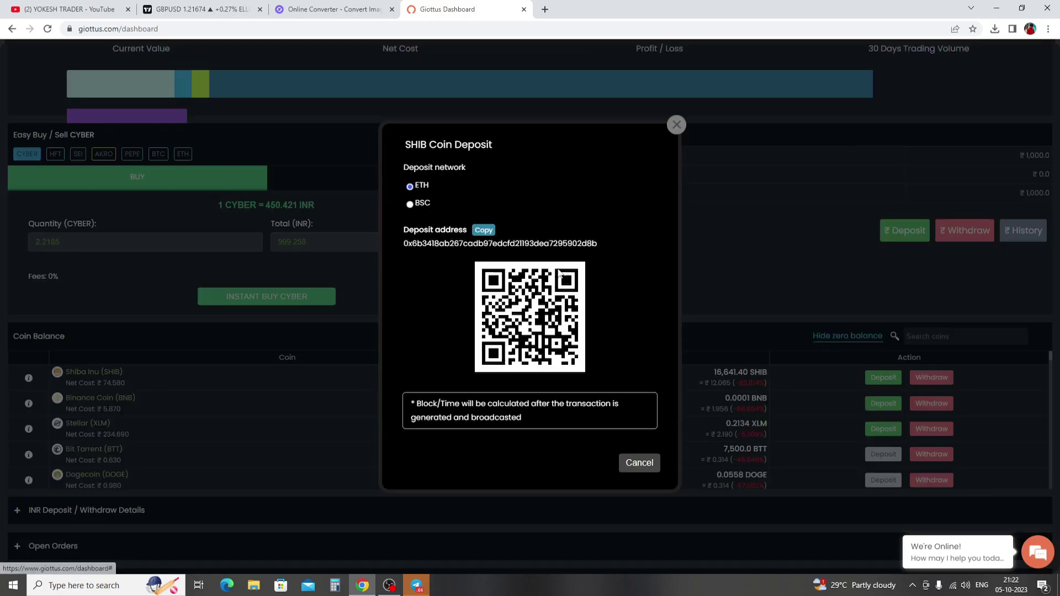
pyautogui.click(677, 125)
pyautogui.scroll(-5, 315, 350)
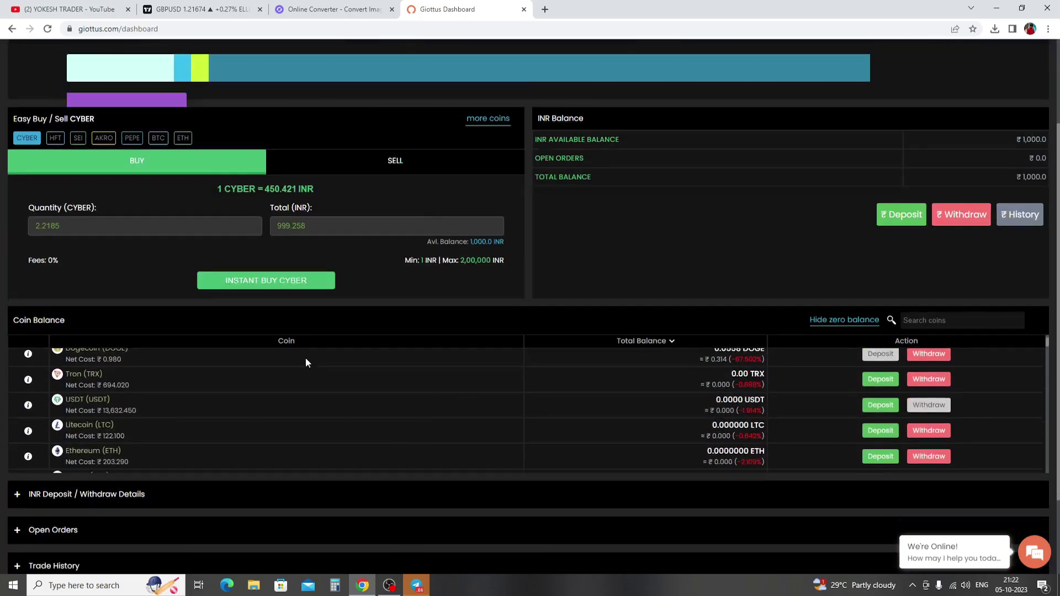
# Step: In the INR deposit/withdraw history, cancel the pending ₹1,000 deposit
pyautogui.click(203, 406)
pyautogui.scroll(-2, 604, 392)
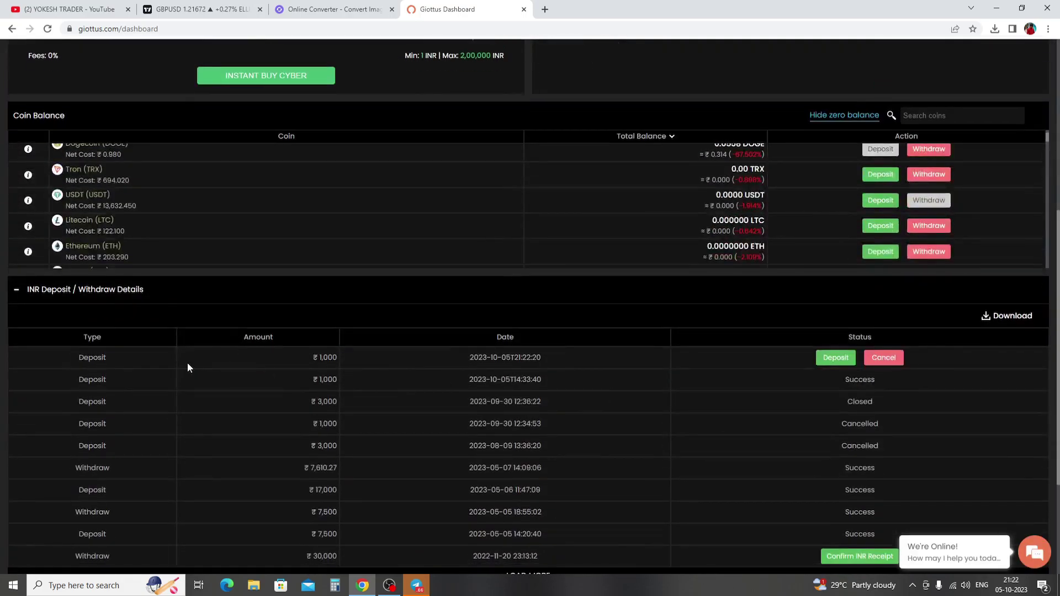
pyautogui.moveTo(104, 358); pyautogui.dragTo(554, 362)
pyautogui.moveTo(310, 377); pyautogui.dragTo(876, 379)
pyautogui.click(220, 384)
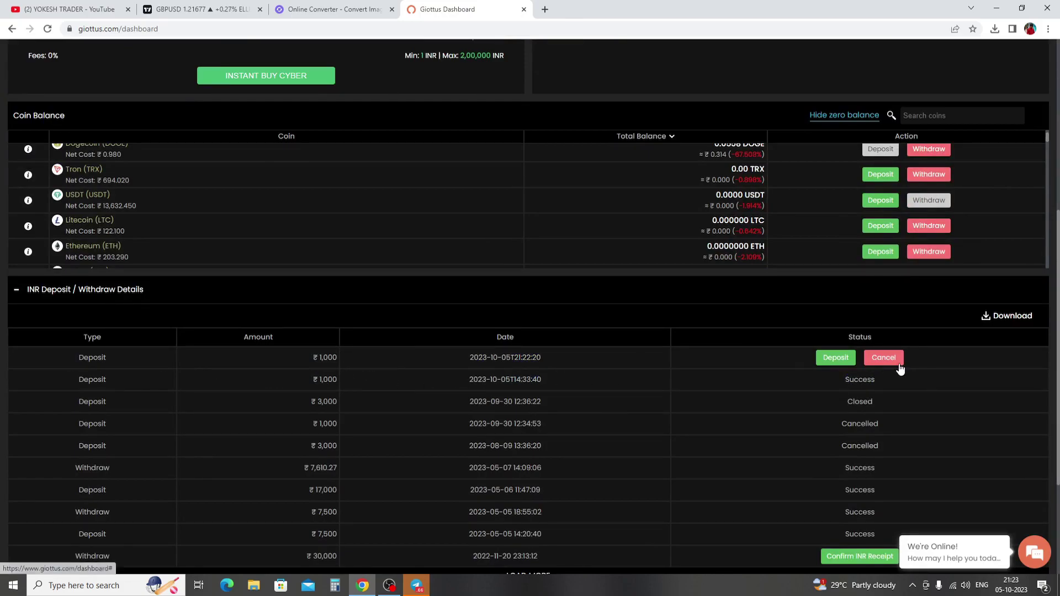
pyautogui.click(883, 358)
pyautogui.click(608, 244)
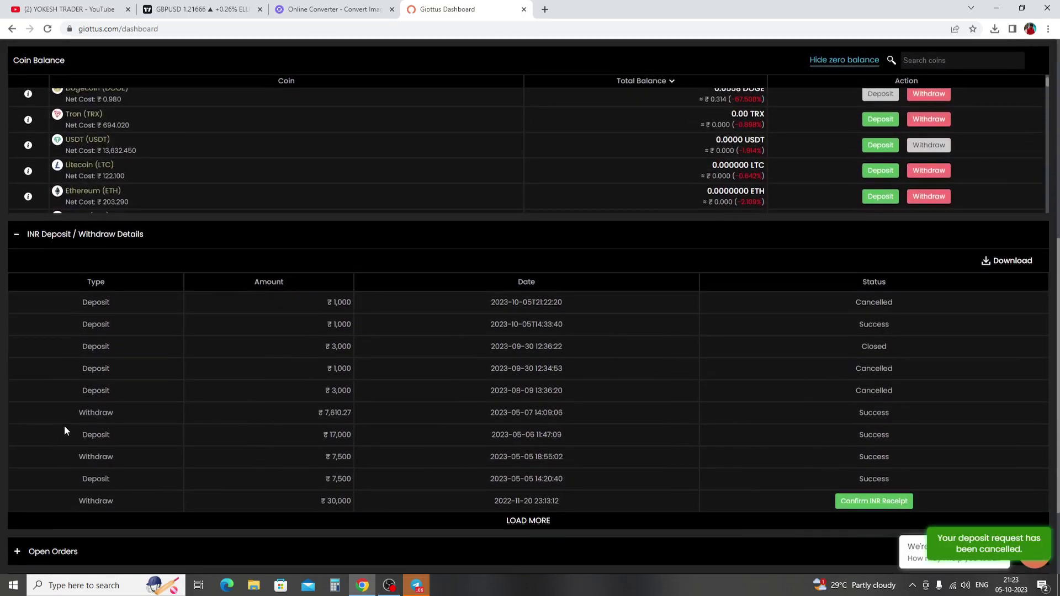
# Step: Review the ₹7,610.27 withdrawal and ₹17,000 deposit rows, then collapse the INR history
pyautogui.moveTo(64, 421); pyautogui.dragTo(513, 418)
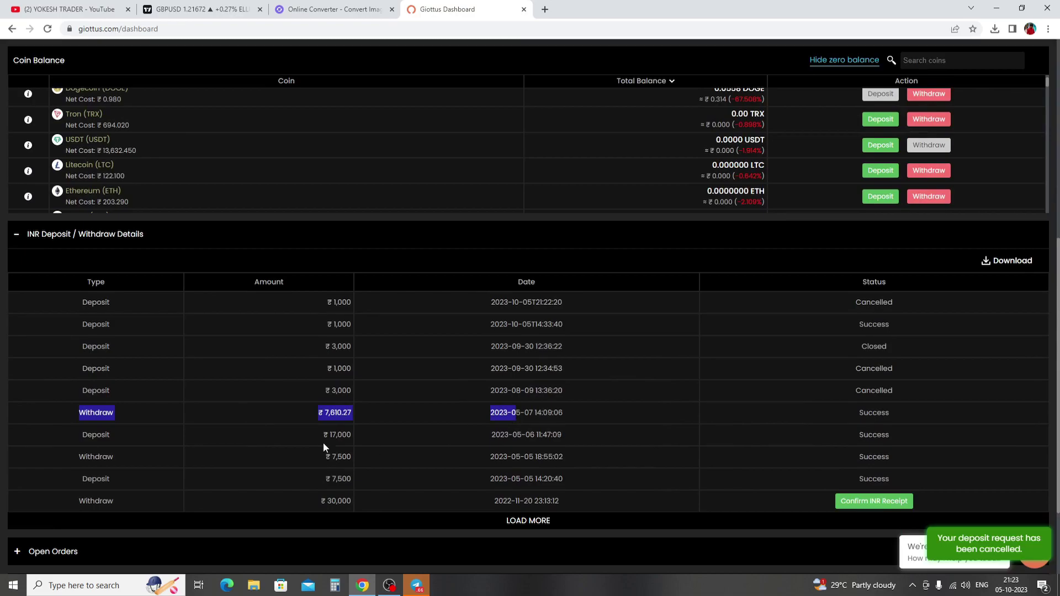
pyautogui.moveTo(81, 433); pyautogui.dragTo(502, 435)
pyautogui.click(518, 411)
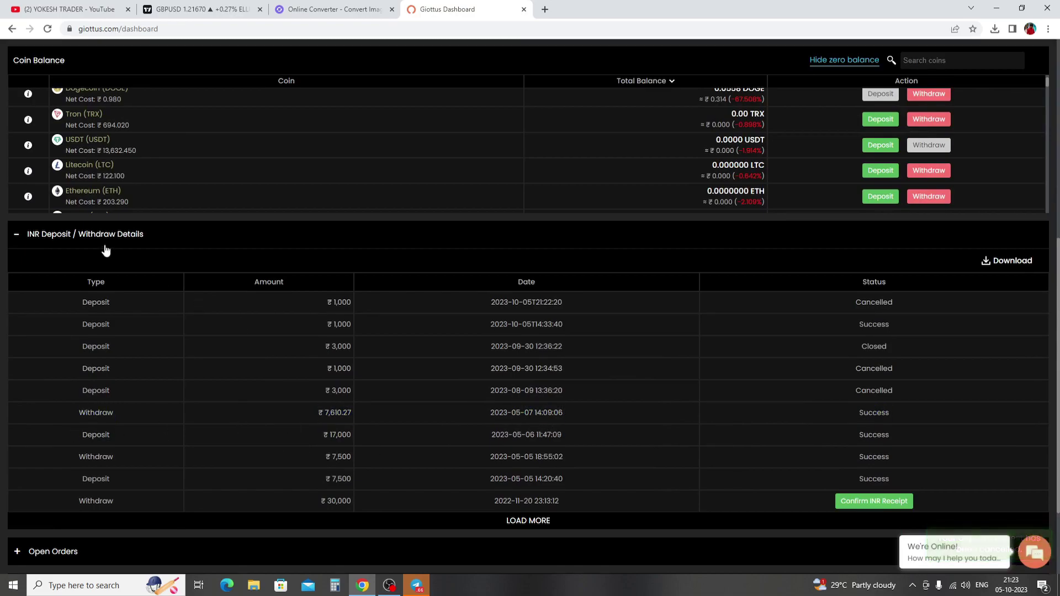
pyautogui.click(14, 233)
# Step: Expand Open Orders and Trade History to review past trades, then collapse Trade History
pyautogui.scroll(-2, 276, 309)
pyautogui.click(142, 434)
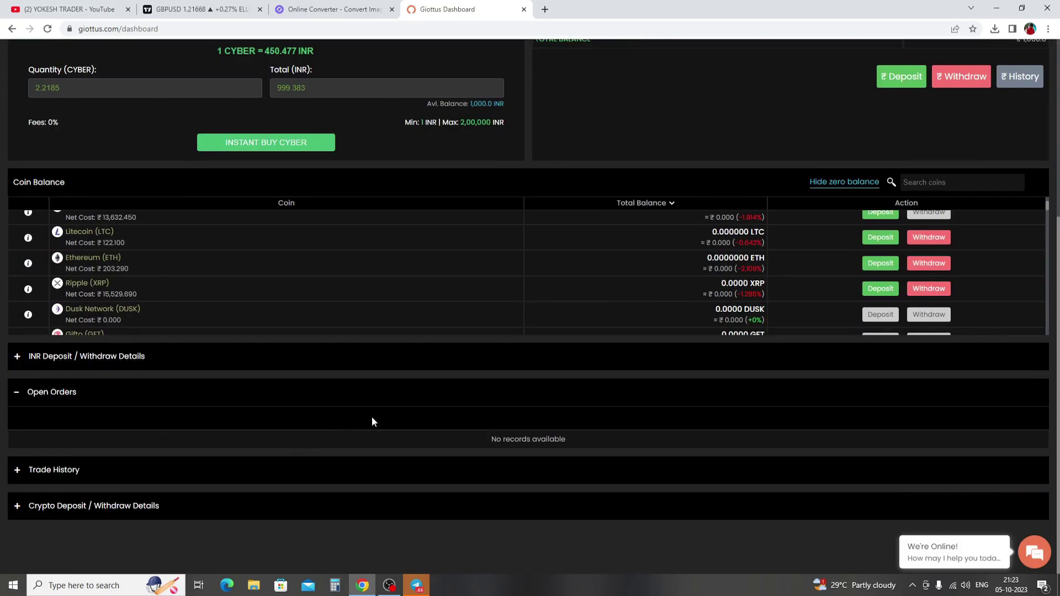
pyautogui.click(468, 471)
pyautogui.scroll(-2, 628, 332)
pyautogui.scroll(-6, 221, 376)
pyautogui.scroll(-1, 233, 359)
pyautogui.scroll(1, 519, 310)
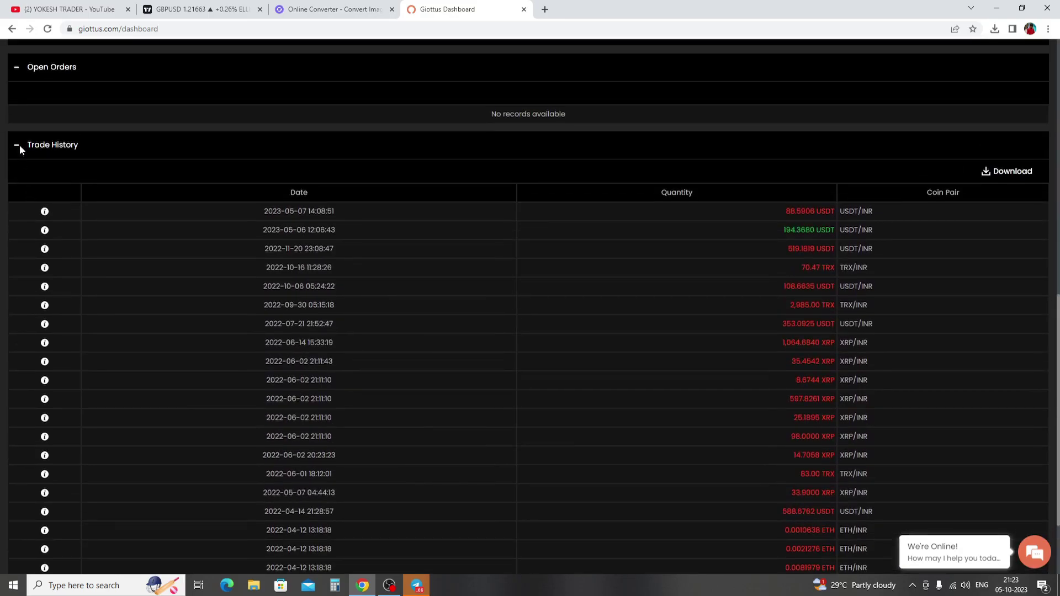
pyautogui.click(19, 147)
# Step: Open the 103 USDT withdrawal's explorer link from the crypto history in a new Etherscan tab
pyautogui.click(139, 507)
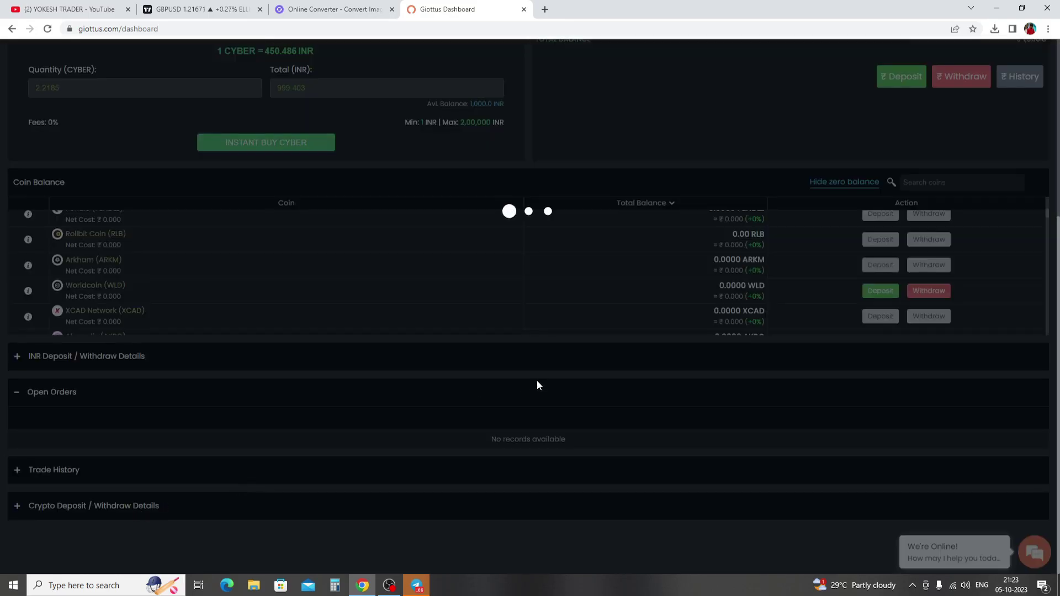
pyautogui.scroll(-4, 390, 393)
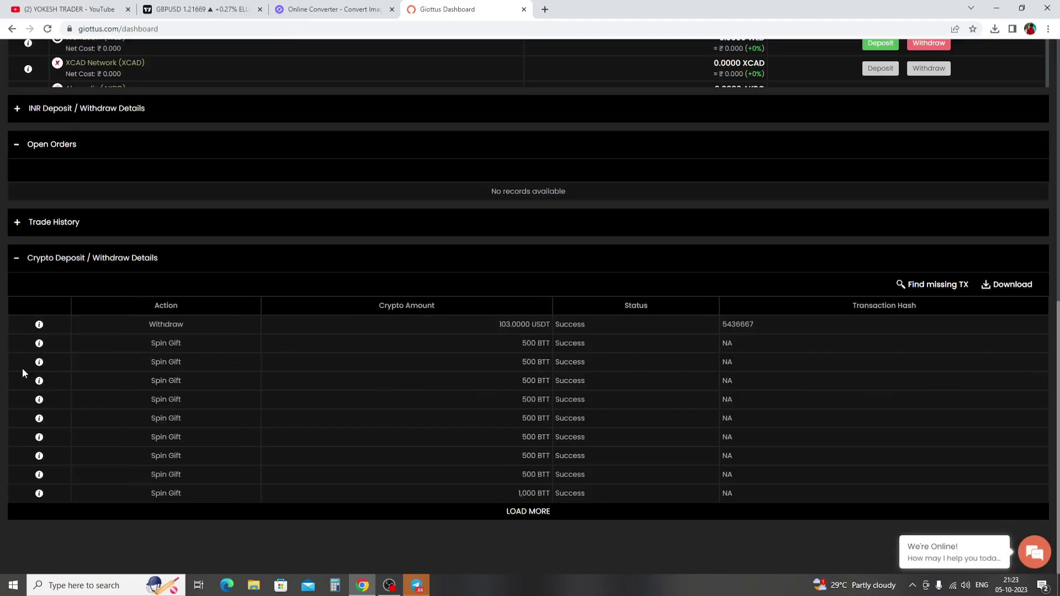
pyautogui.moveTo(40, 326)
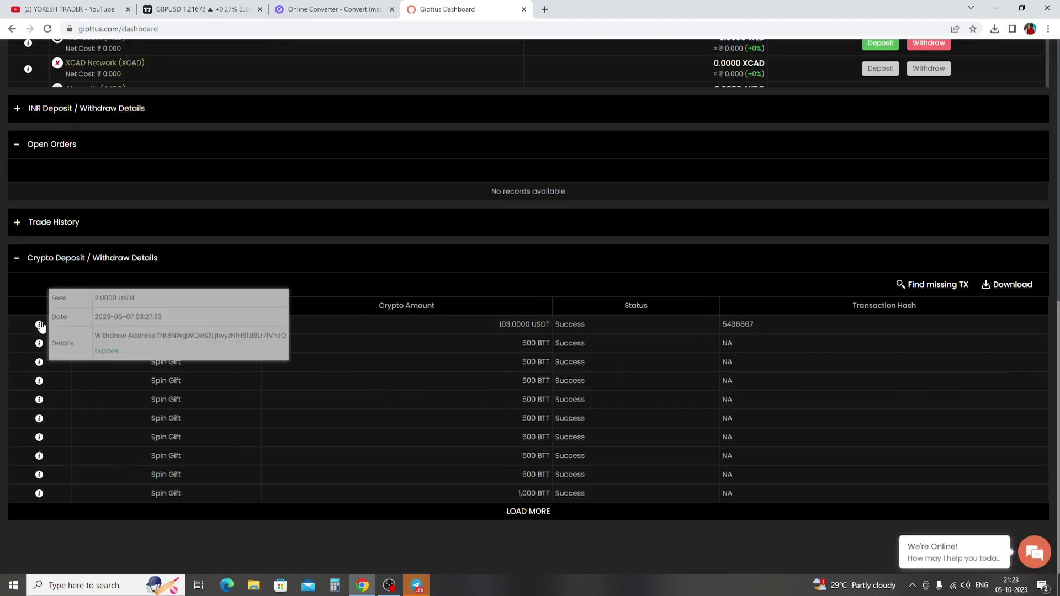
pyautogui.rightClick(115, 352)
pyautogui.click(140, 359)
pyautogui.click(574, 10)
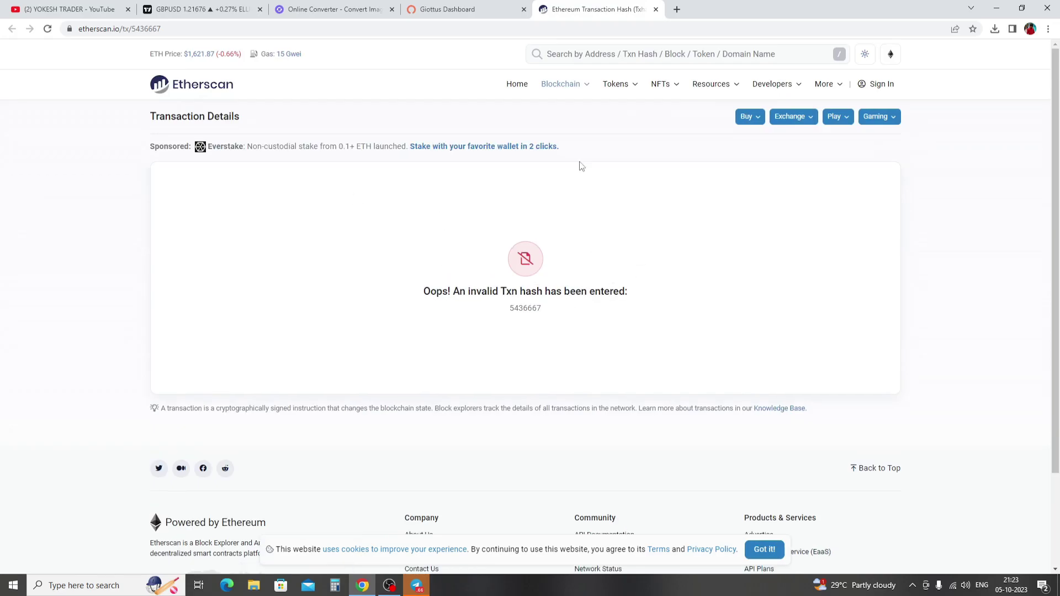
# Step: Close the Etherscan tab and return to the Giottus dashboard
pyautogui.click(655, 9)
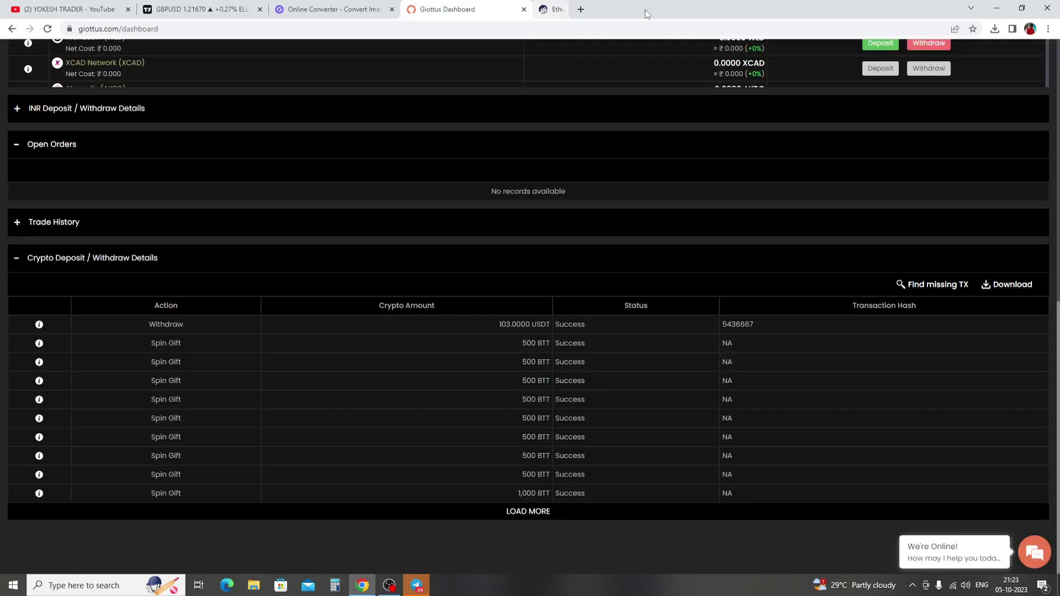
pyautogui.scroll(3, 669, 406)
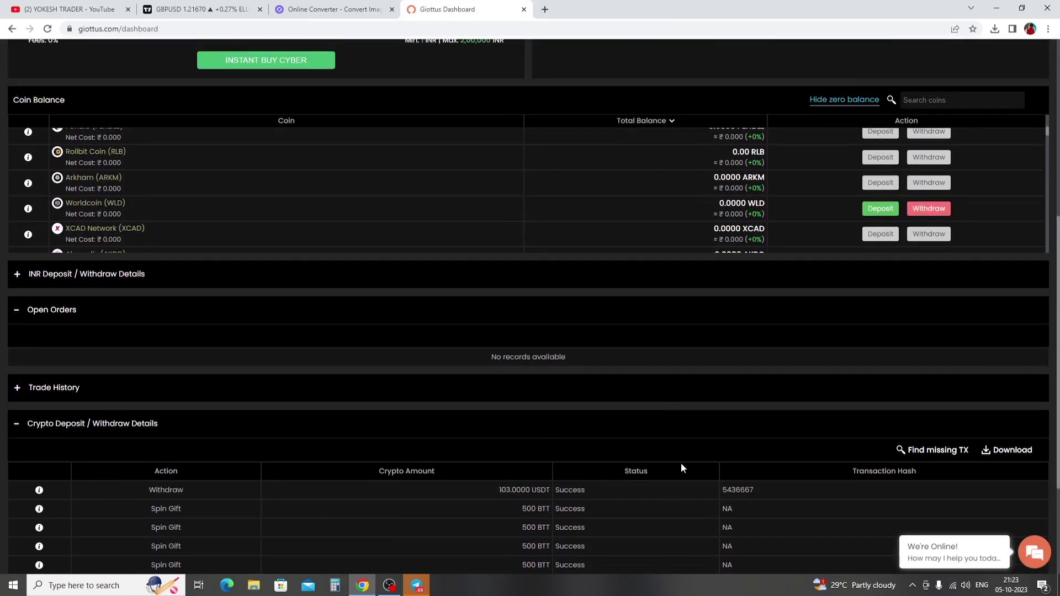
pyautogui.scroll(-1, 680, 463)
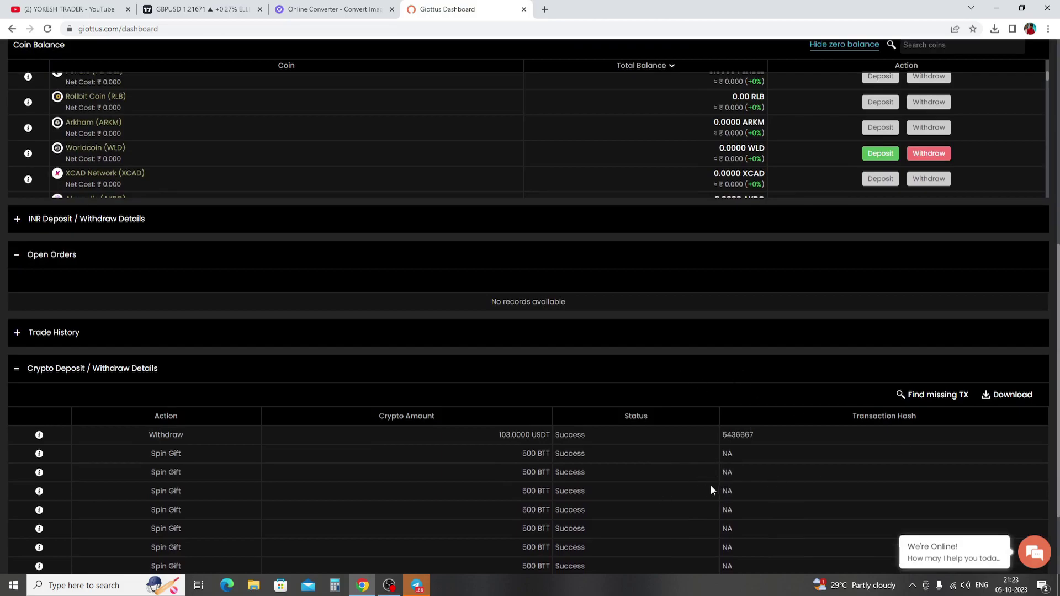
pyautogui.scroll(-2, 329, 509)
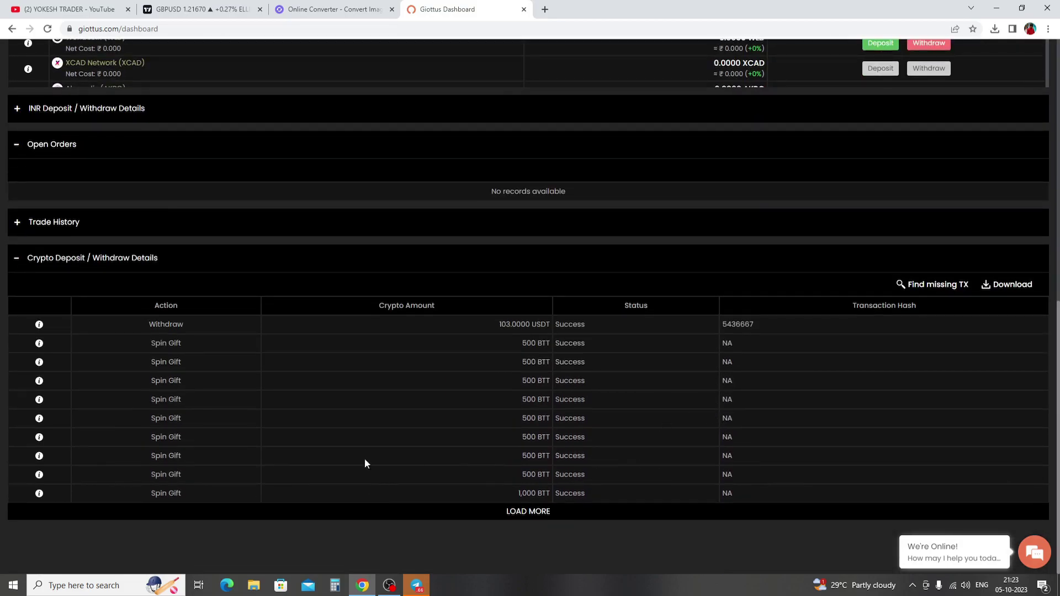
pyautogui.scroll(8, 602, 460)
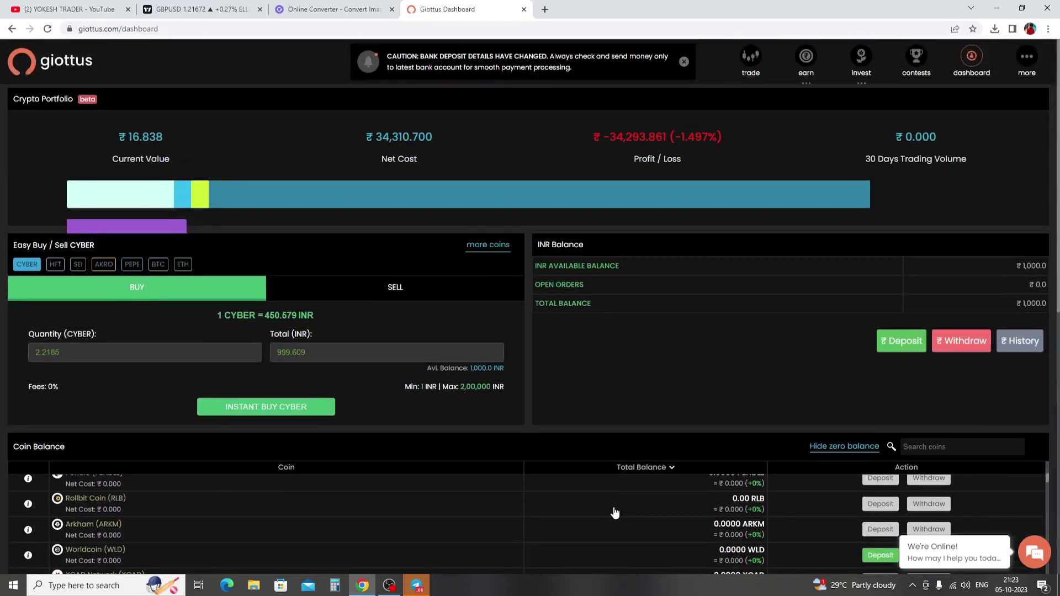
# Step: Go to the trading page and browse the list of INR trading pairs
pyautogui.click(753, 61)
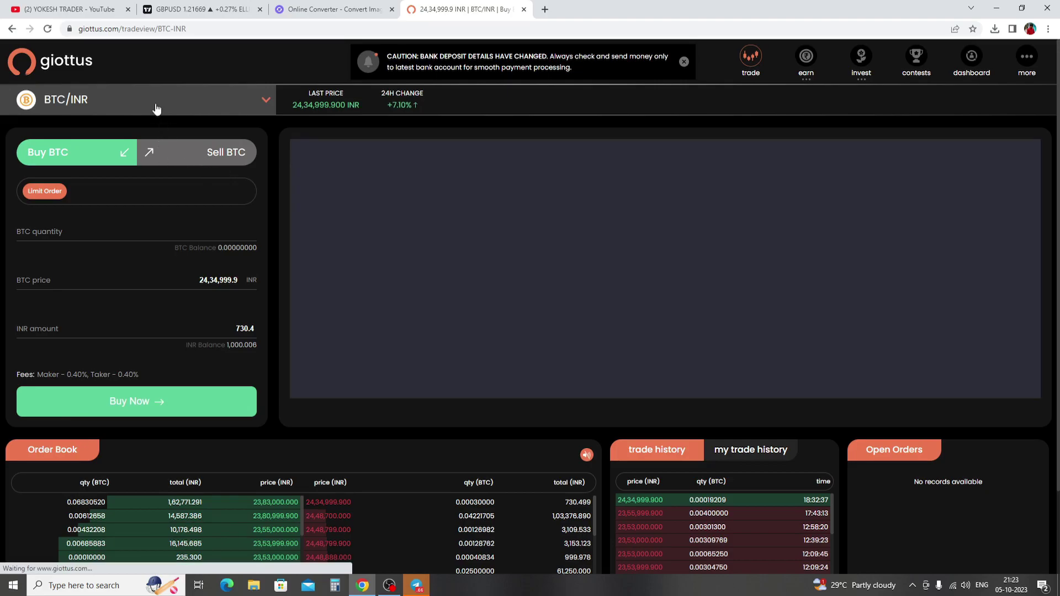
pyautogui.click(156, 108)
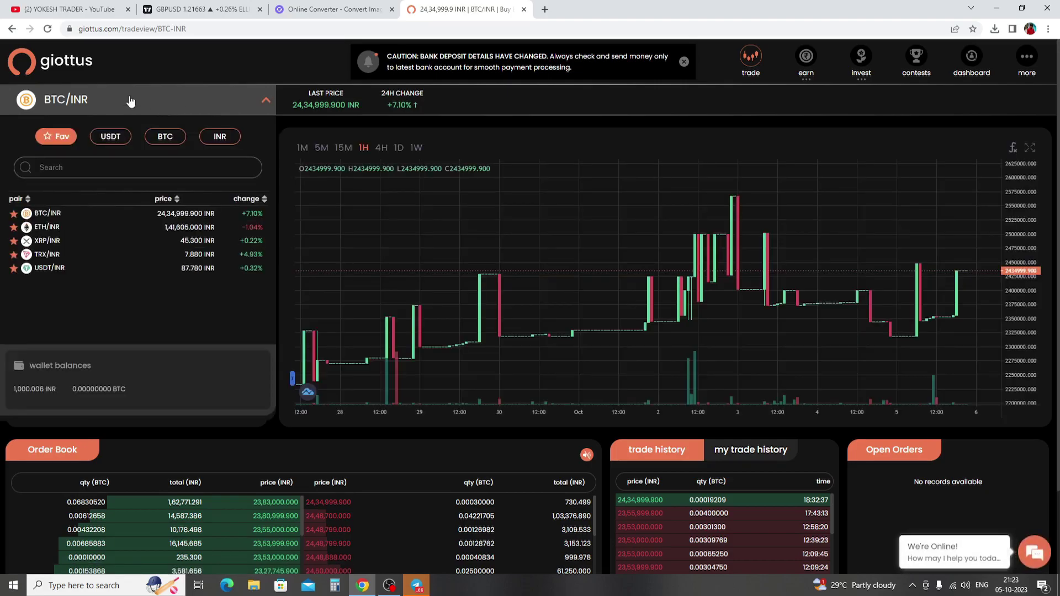
pyautogui.click(214, 137)
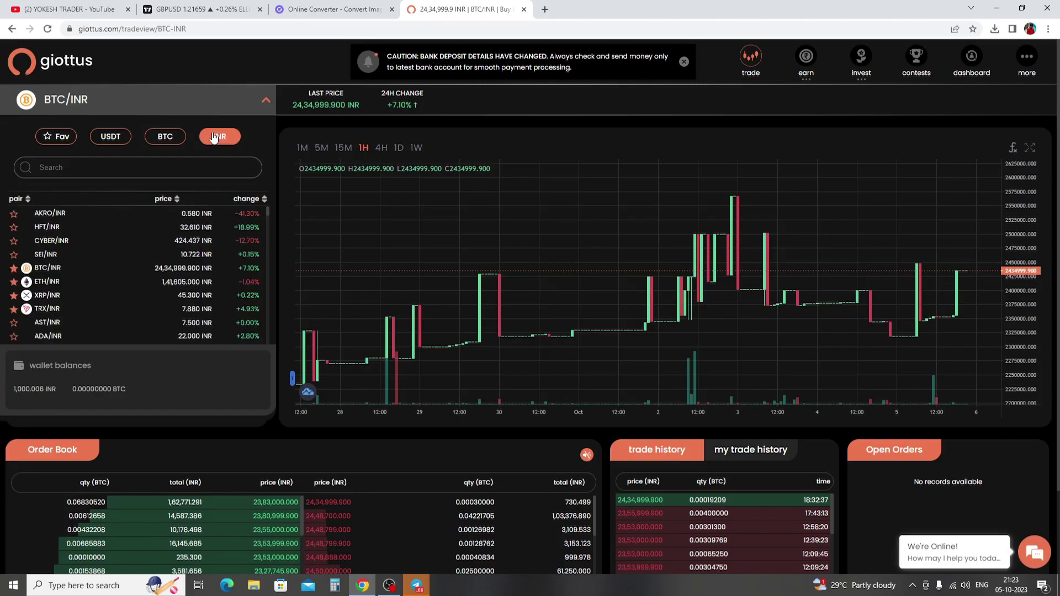
pyautogui.scroll(-1, 88, 269)
pyautogui.scroll(-3, 171, 260)
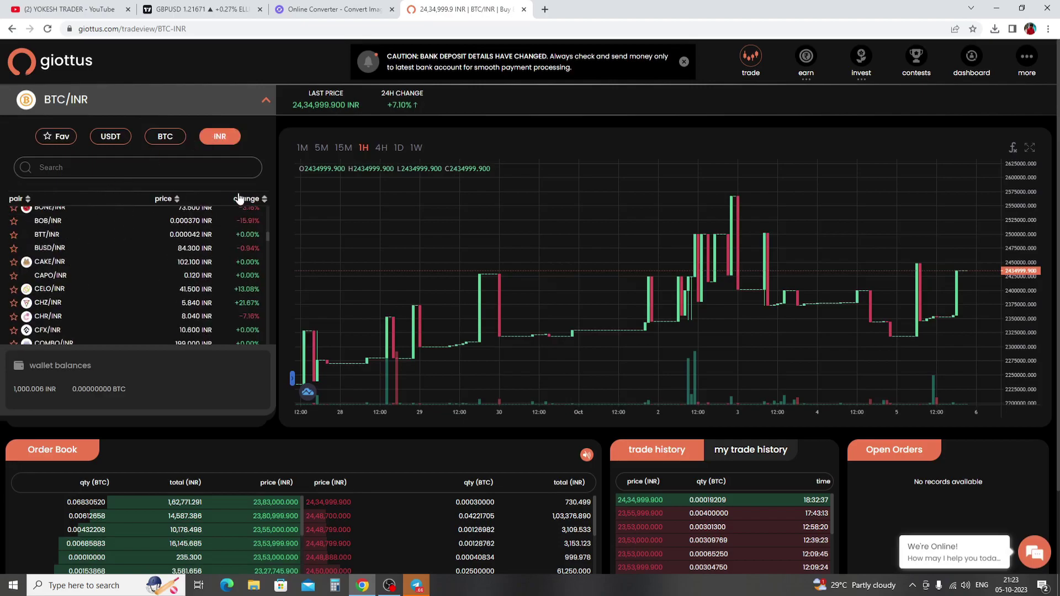
pyautogui.scroll(-3, 267, 265)
pyautogui.scroll(3, 267, 298)
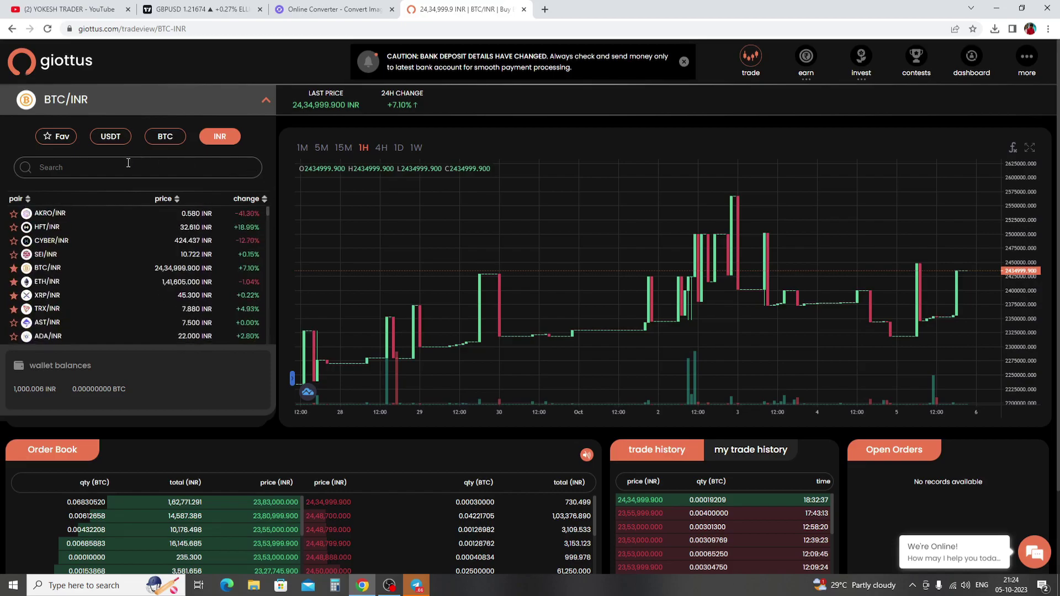
# Step: Select TRX/INR from the favourites after browsing USDT and BTC pairs, revealing its order form
pyautogui.click(49, 143)
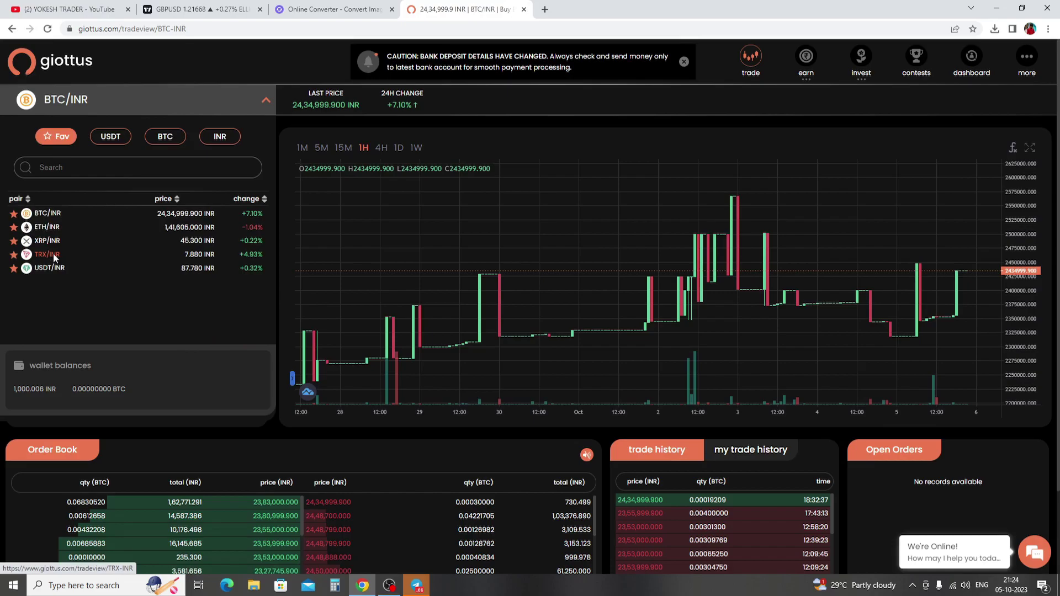
pyautogui.click(54, 256)
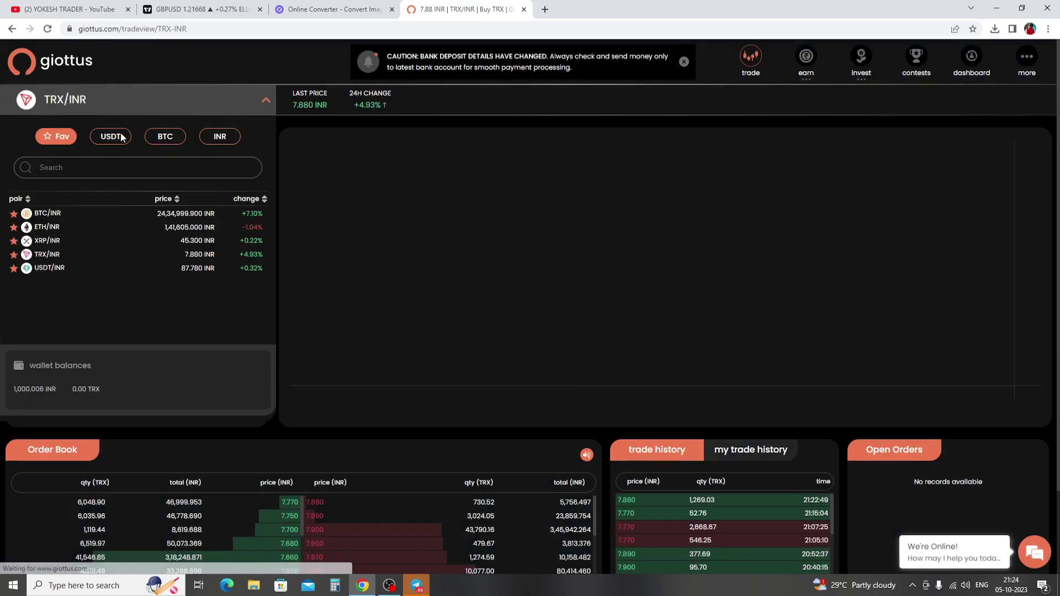
pyautogui.click(125, 136)
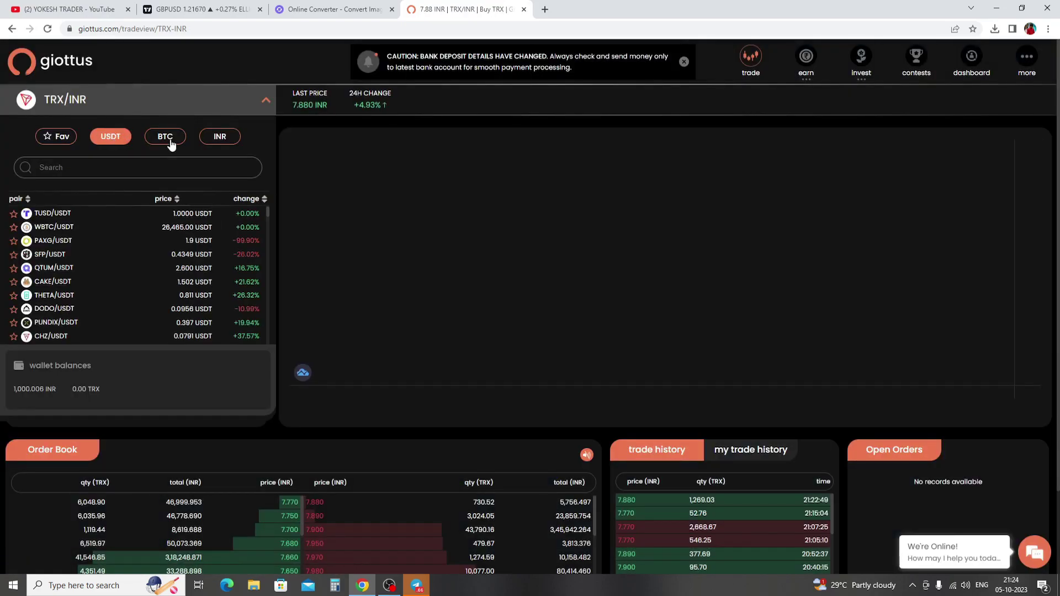
pyautogui.click(170, 138)
pyautogui.click(57, 138)
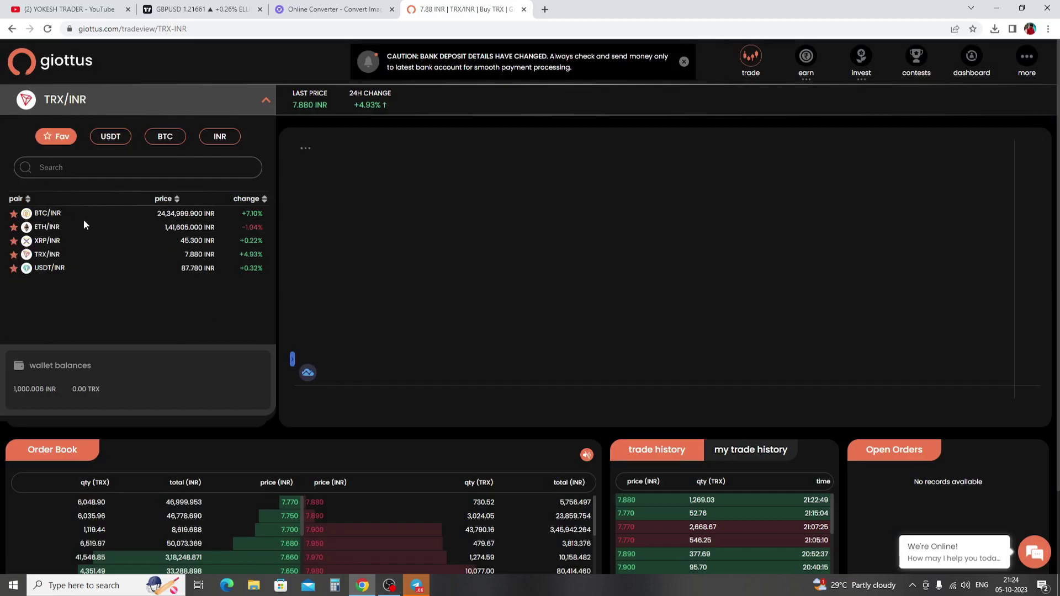
pyautogui.click(40, 258)
pyautogui.scroll(-2, 309, 389)
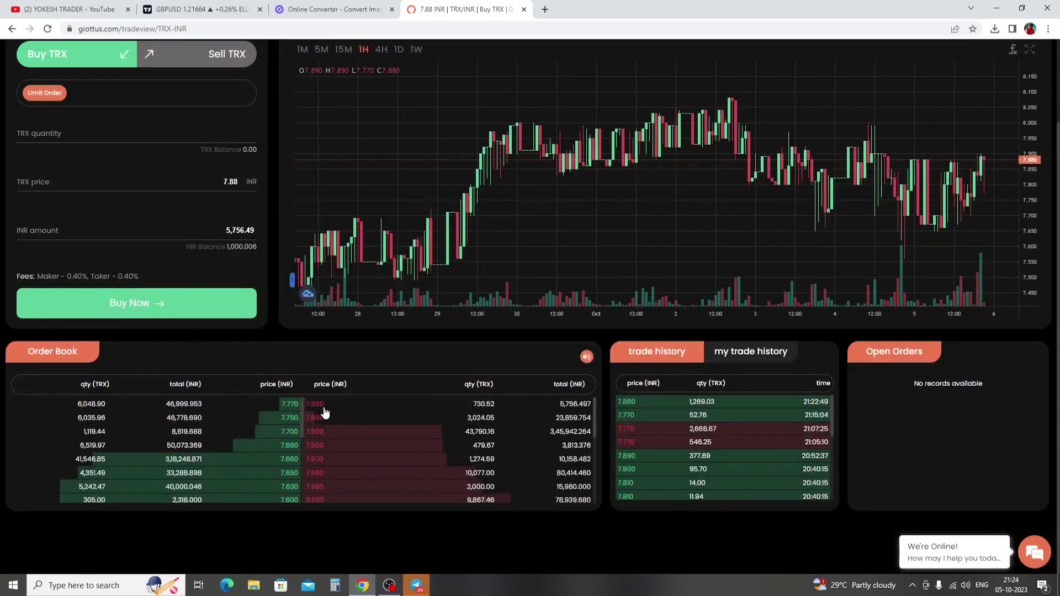
# Step: Find TRON at ₹7.37 in CoinMarketCap's coin ranking, then return to the Giottus tab
pyautogui.click(545, 9)
pyautogui.write('co')
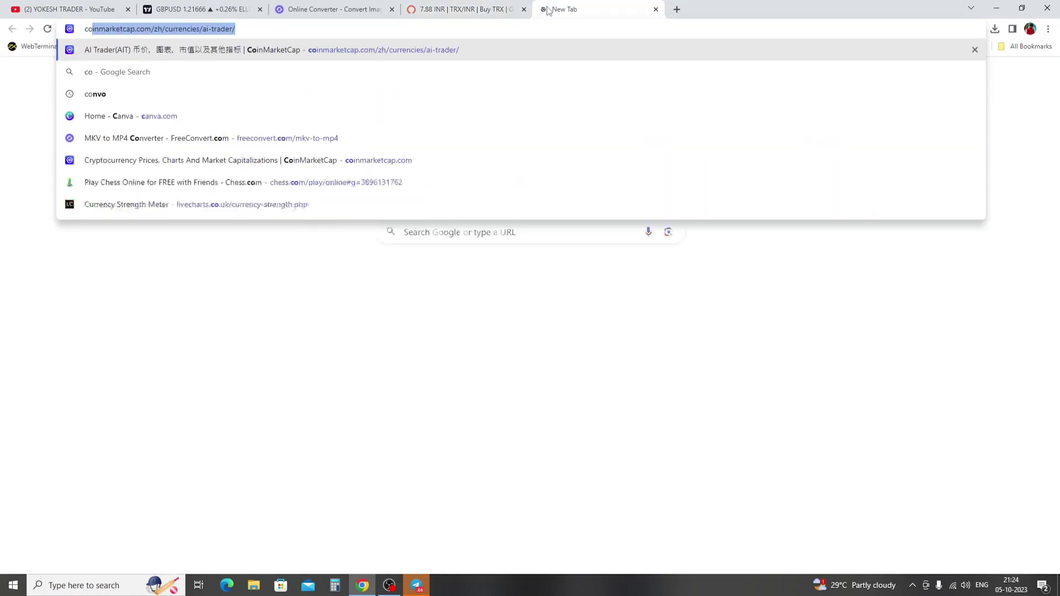
pyautogui.press('Return')
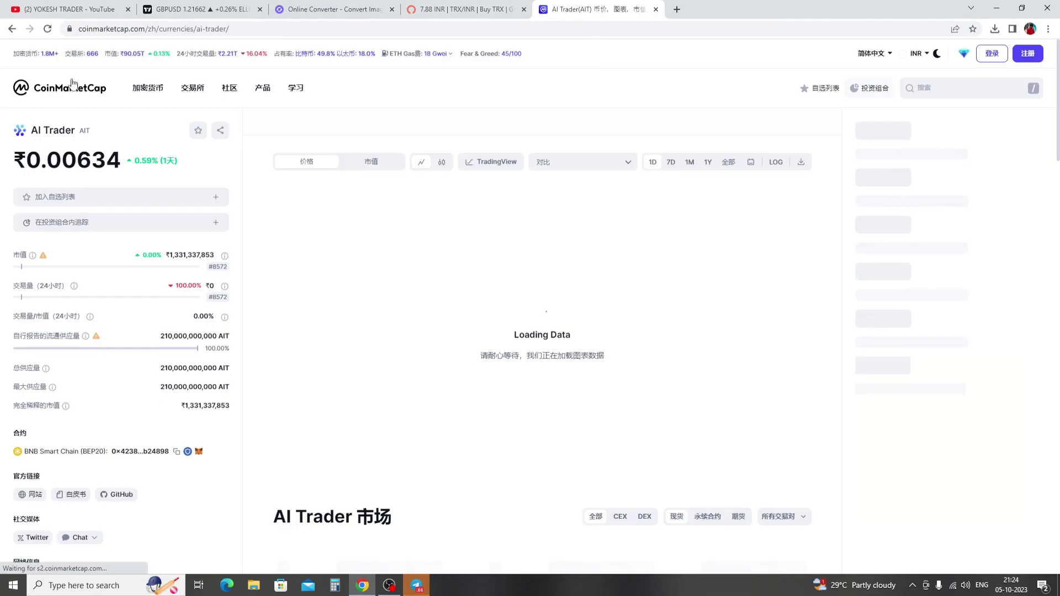
pyautogui.click(910, 54)
pyautogui.click(870, 98)
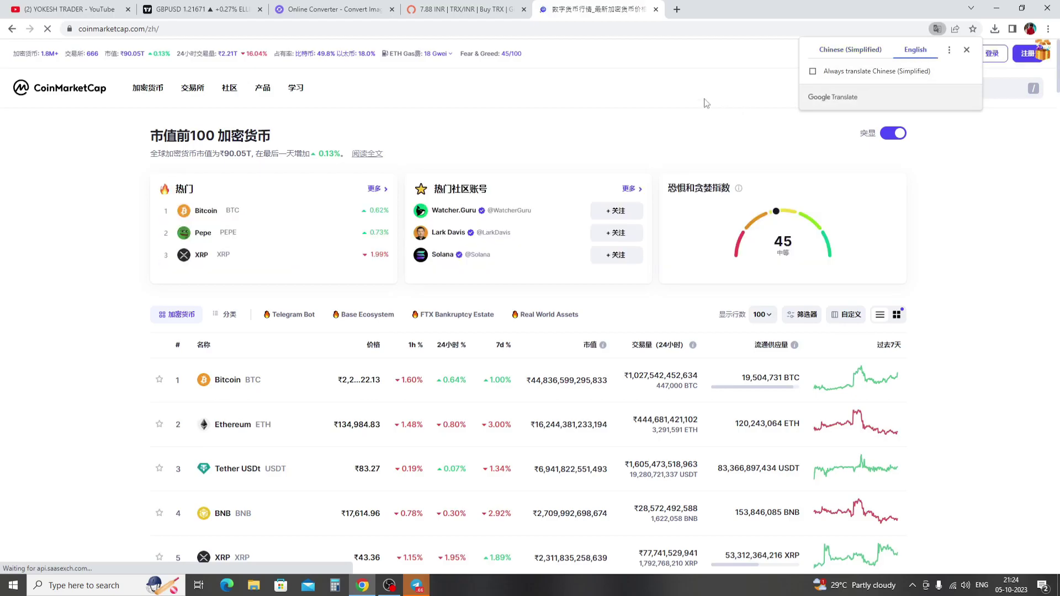
pyautogui.scroll(-4, 426, 296)
pyautogui.scroll(-4, 272, 439)
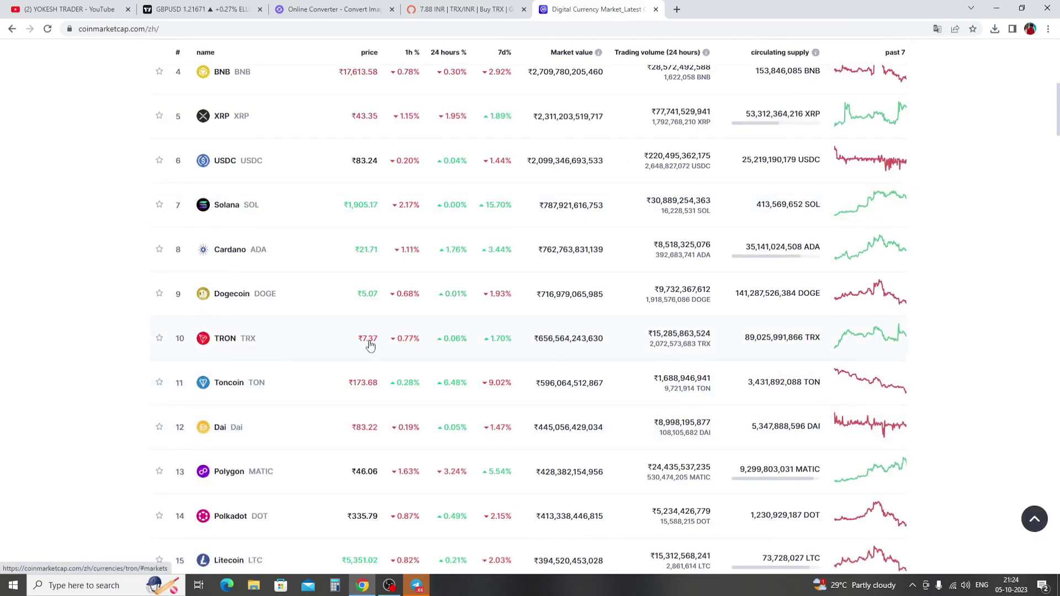
pyautogui.hotkey('ctrl', 'shift', 'Tab')
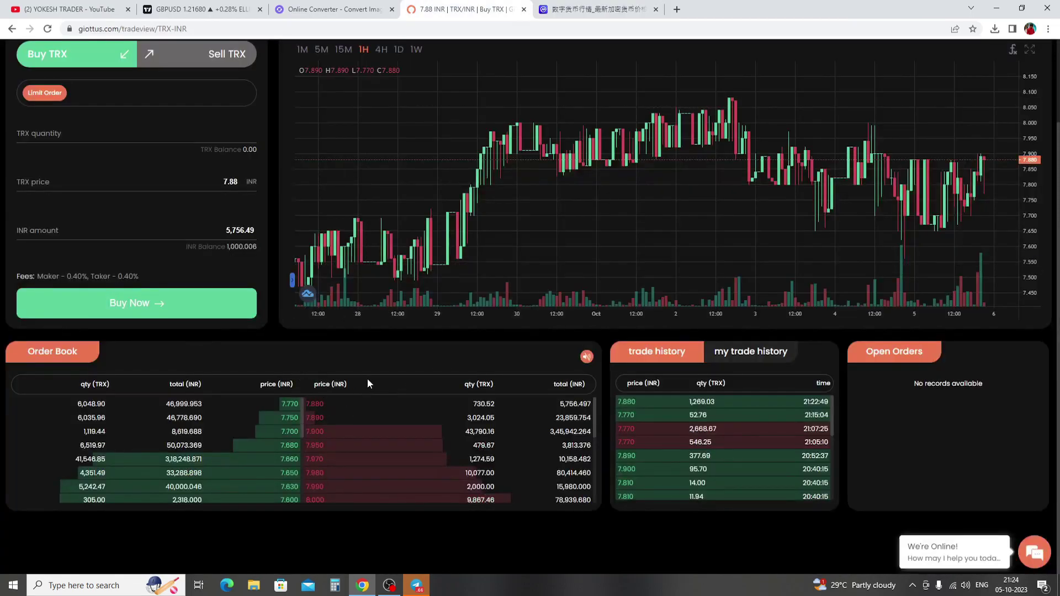
# Step: Check own and market trade history, then fill a 126.90 TRX buy at 7.88 INR from the full balance
pyautogui.scroll(2, 328, 465)
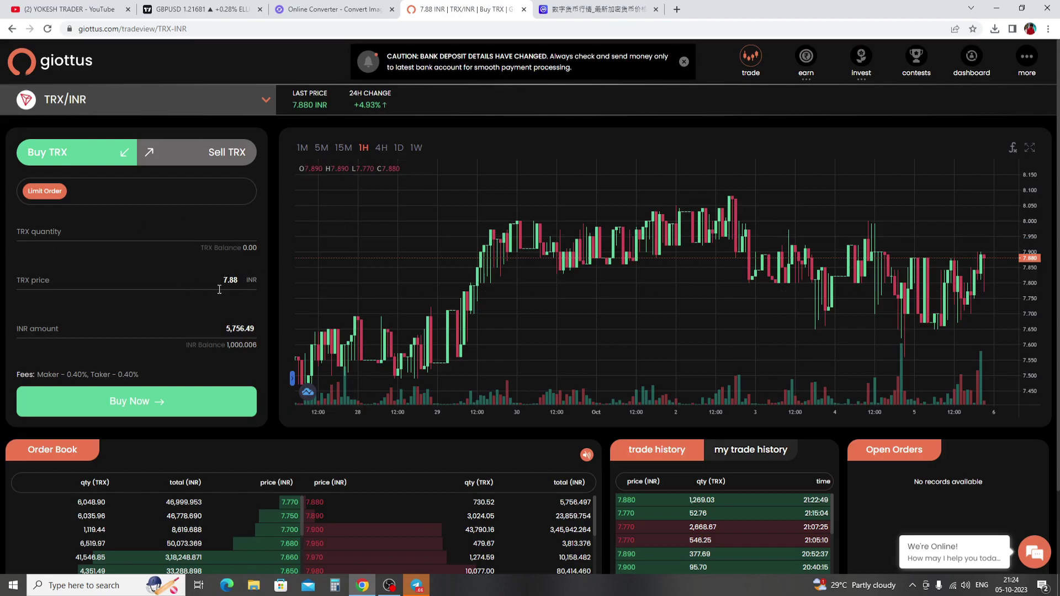
pyautogui.scroll(-1, 351, 439)
pyautogui.click(317, 448)
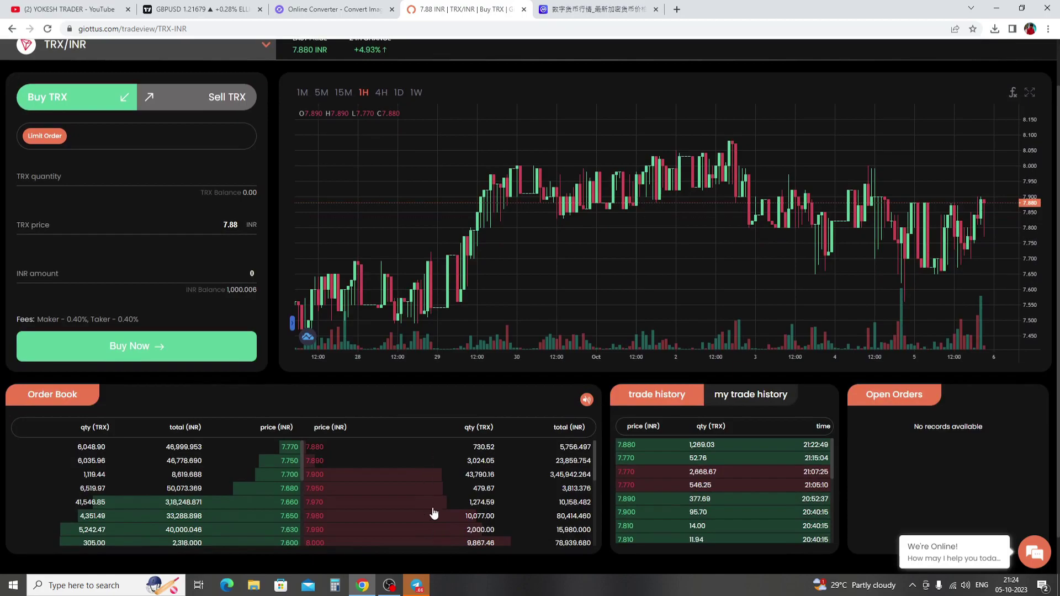
pyautogui.scroll(-1, 684, 409)
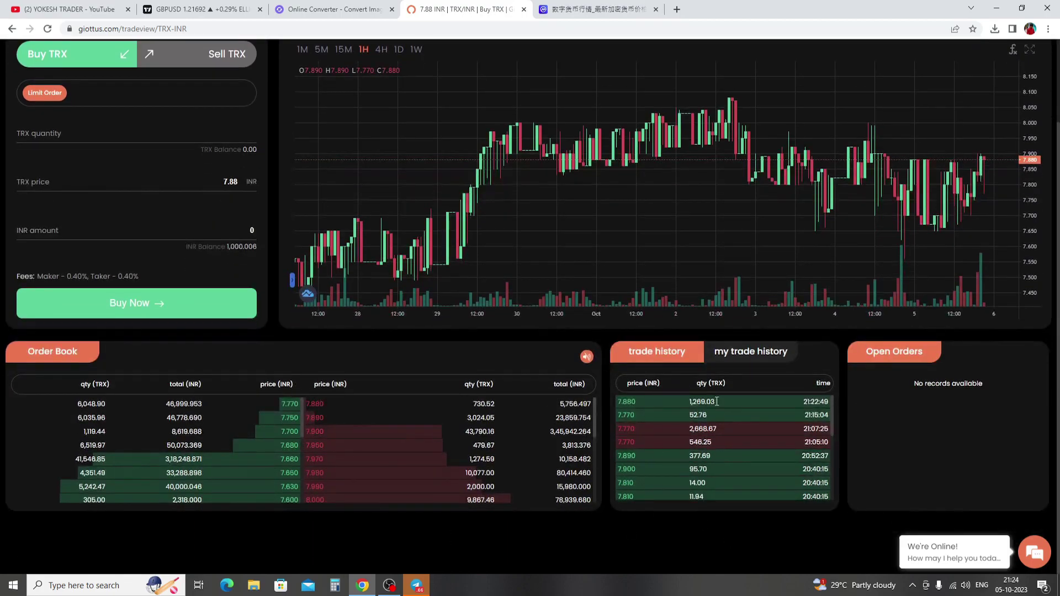
pyautogui.click(741, 353)
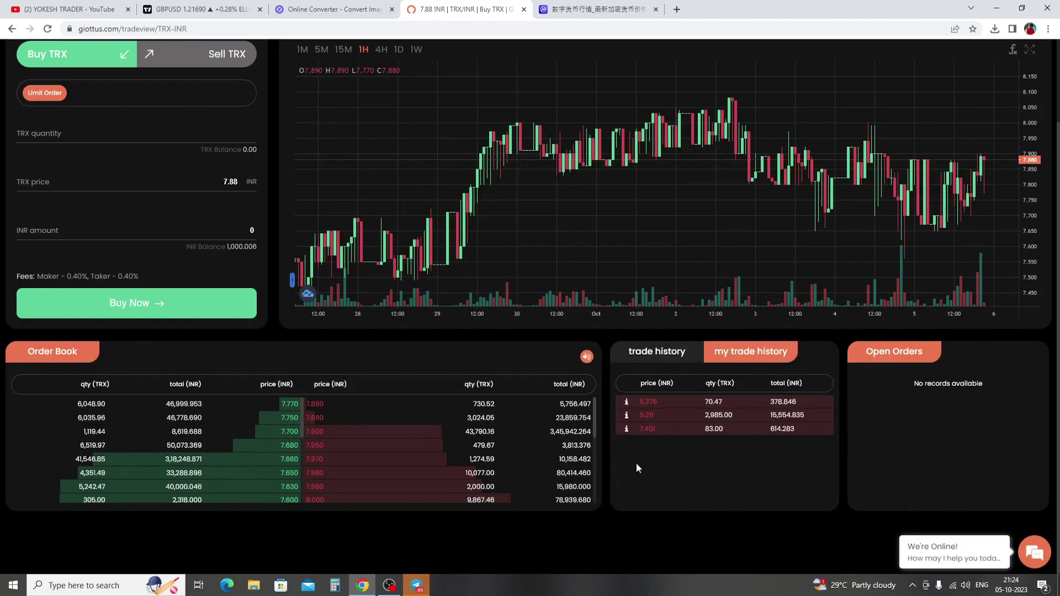
pyautogui.click(643, 353)
pyautogui.scroll(1, 270, 256)
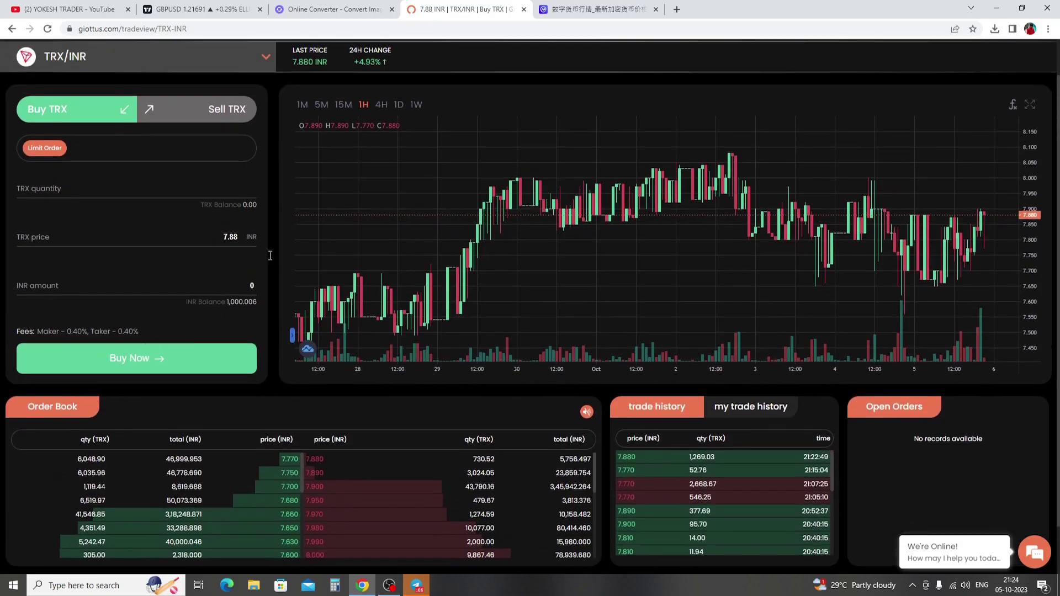
pyautogui.click(242, 304)
# Step: Submit and confirm the buy order for 126.90 TRX at 7.88 INR
pyautogui.click(177, 352)
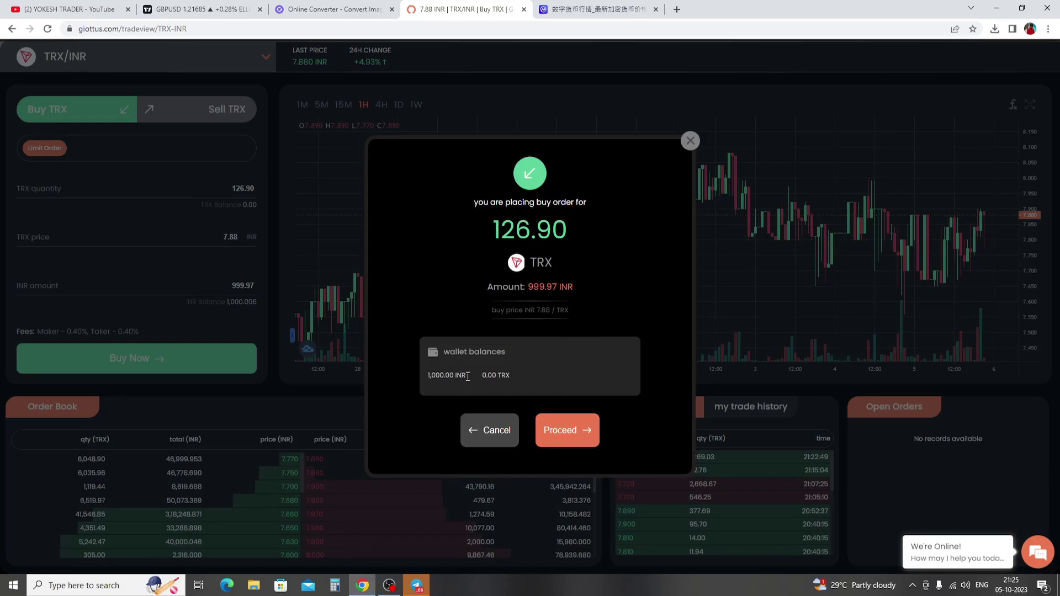
pyautogui.click(572, 435)
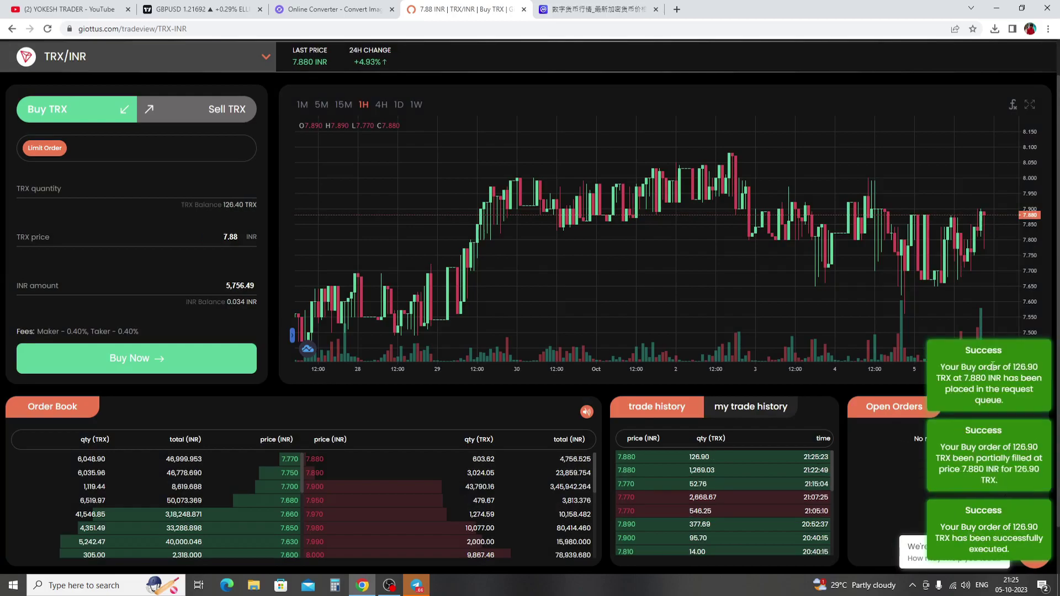
pyautogui.scroll(-1, 784, 390)
pyautogui.scroll(2, 744, 430)
# Step: Review the 126.90 TRX fill at 7.880 INR (999.972 INR) in my trade history
pyautogui.click(748, 444)
pyautogui.scroll(-2, 718, 453)
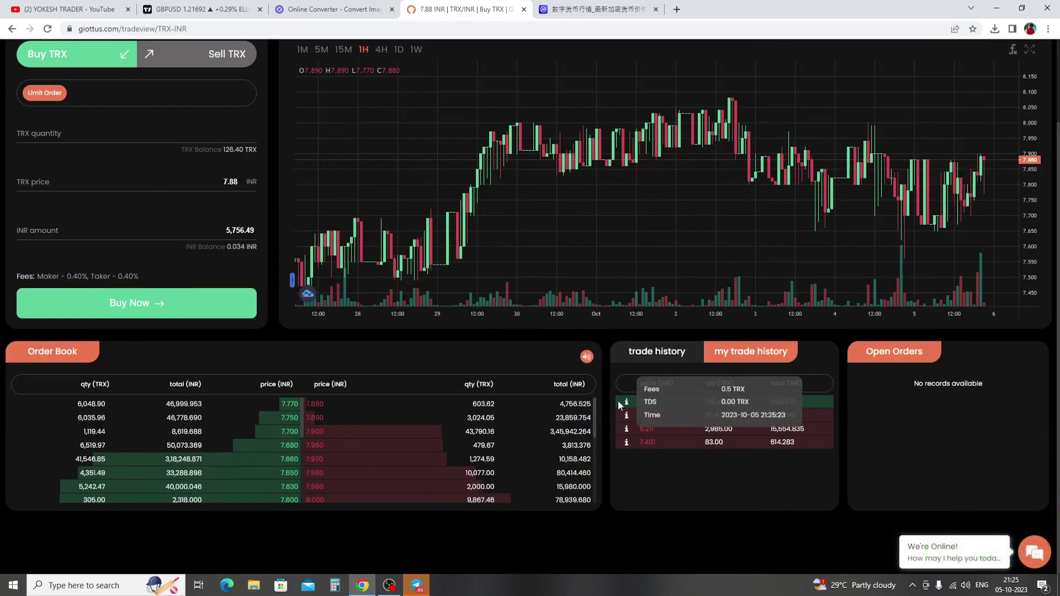
pyautogui.moveTo(628, 405)
pyautogui.scroll(2, 478, 417)
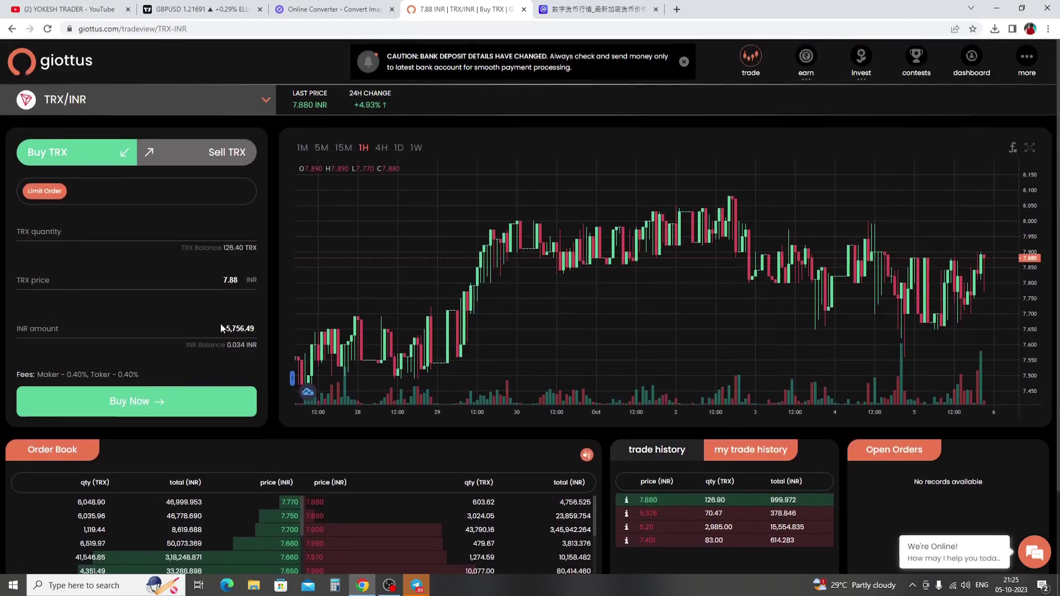
# Step: Fill the Sell TRX form with all 126.40 TRX at the 7.770 bid, totalling 982.12 INR
pyautogui.click(202, 150)
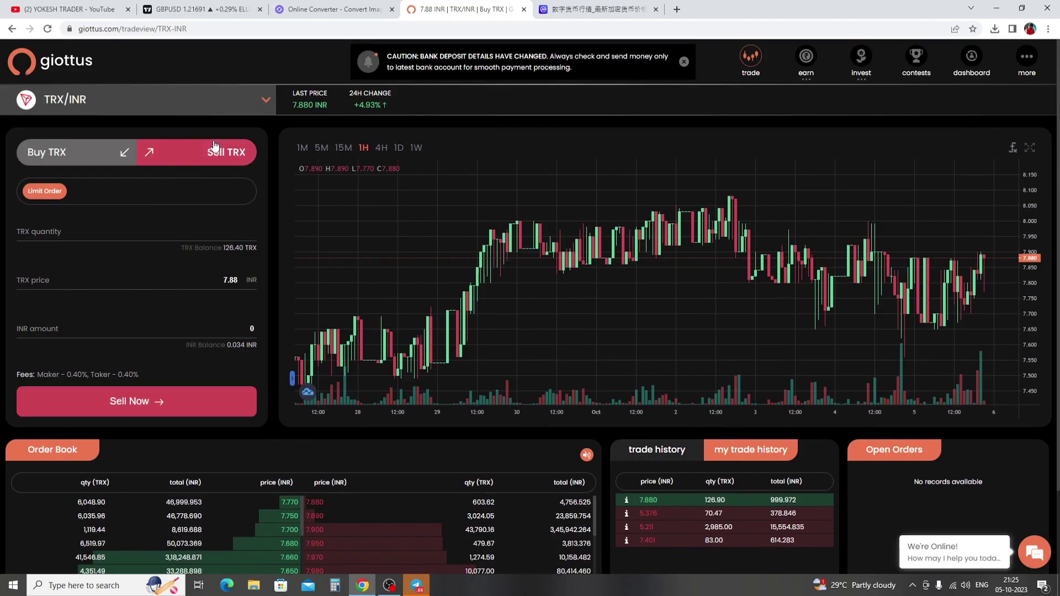
pyautogui.click(243, 248)
pyautogui.scroll(-1, 250, 326)
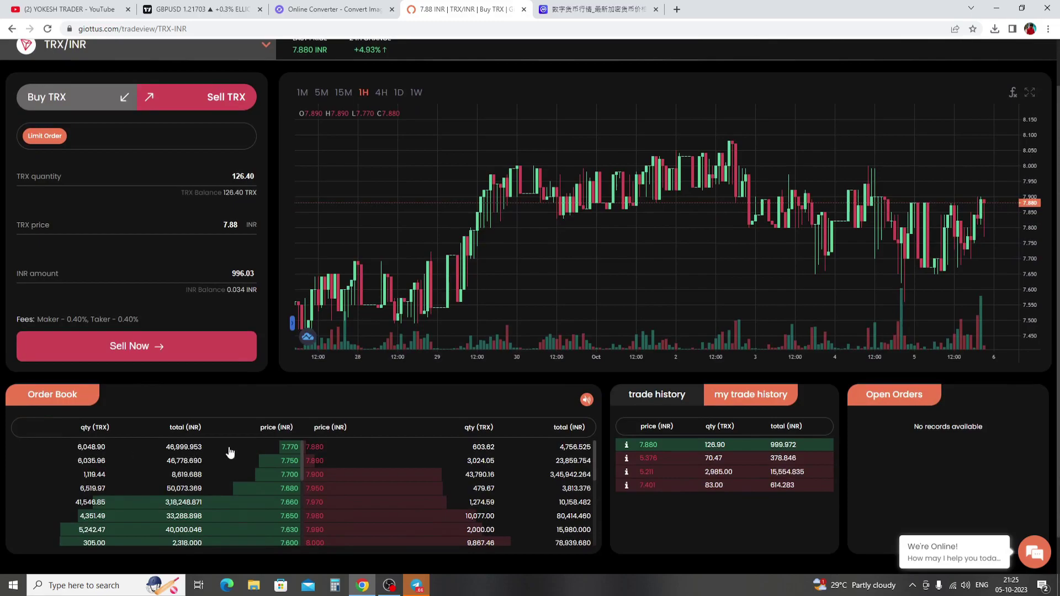
pyautogui.click(284, 450)
pyautogui.scroll(1, 221, 359)
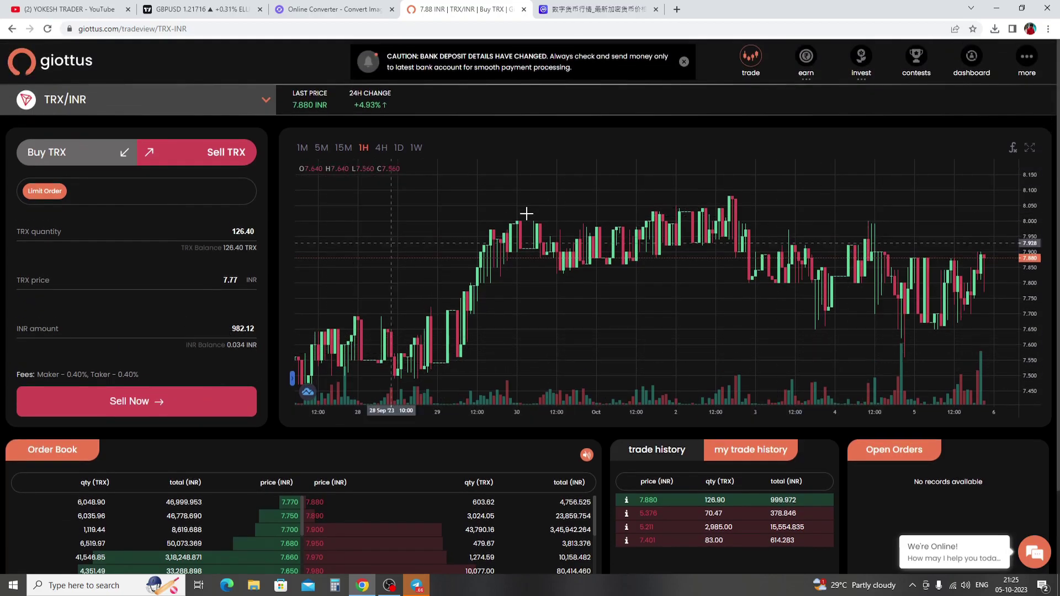
pyautogui.moveTo(836, 270); pyautogui.dragTo(749, 271)
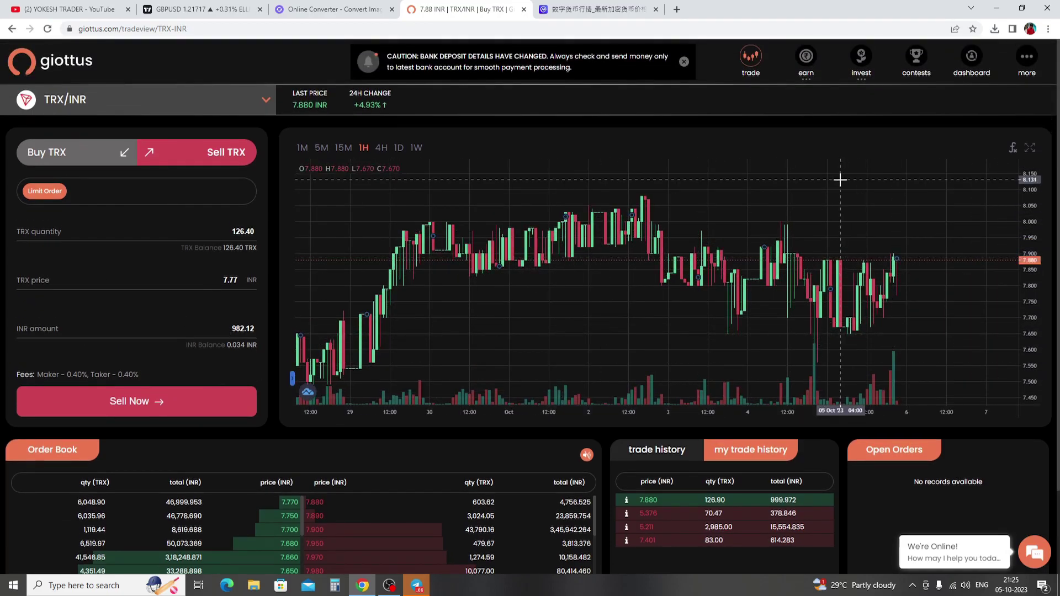
pyautogui.moveTo(807, 61)
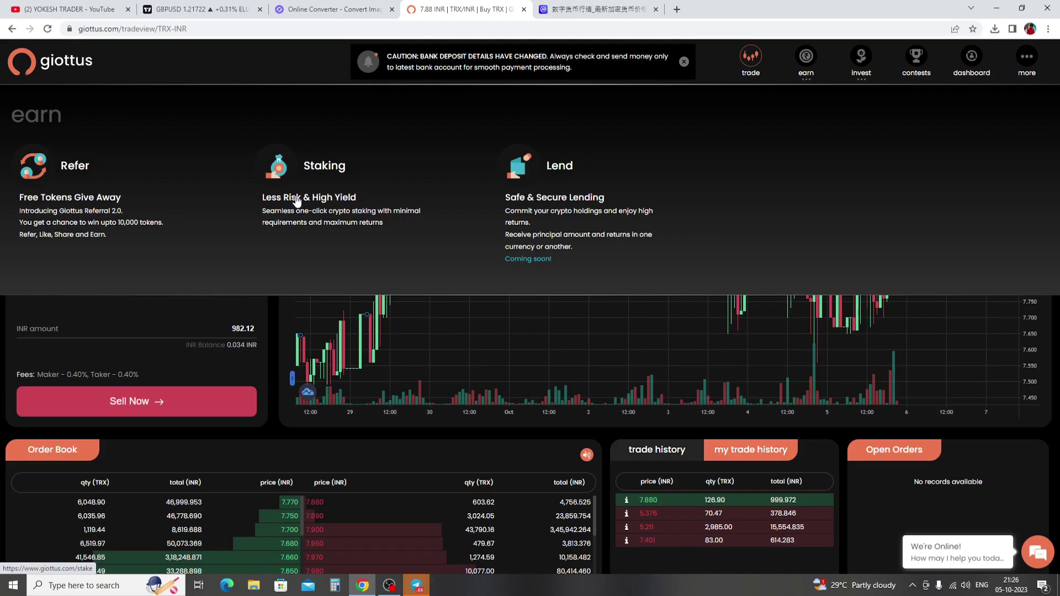
# Step: Open the Staking page listing ETH 4%, TRX 3%, SOL 5% yields, and close the CoinMarketCap tab
pyautogui.click(296, 202)
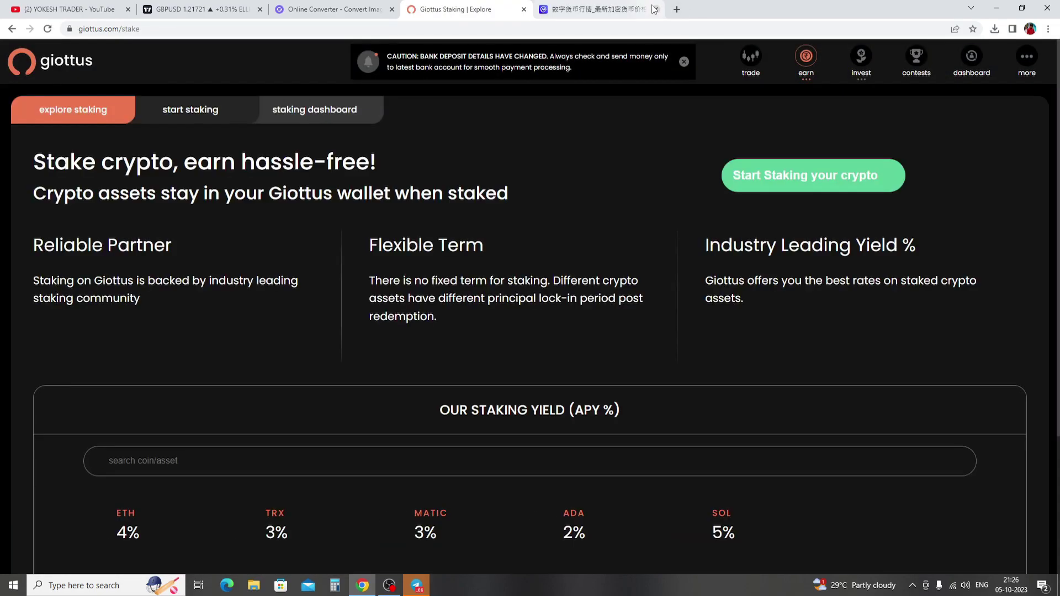
pyautogui.click(655, 10)
pyautogui.scroll(-3, 392, 427)
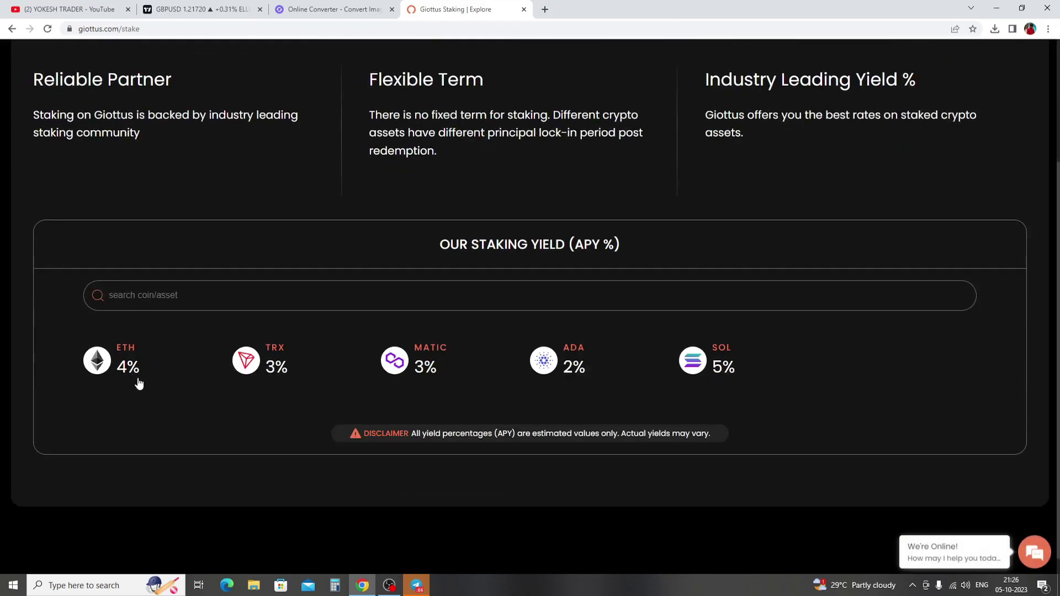
pyautogui.scroll(3, 515, 329)
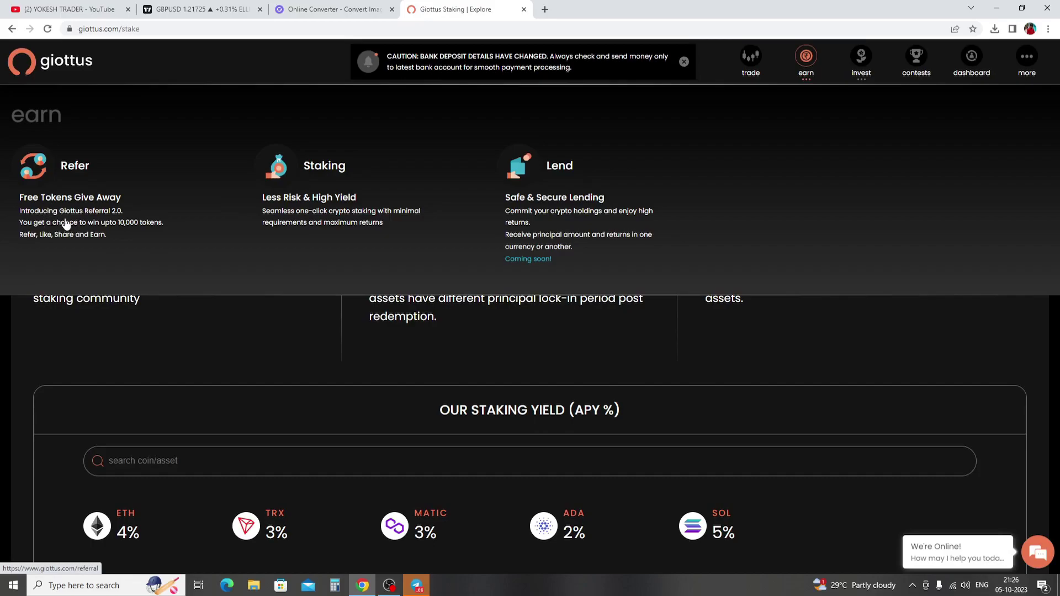
pyautogui.moveTo(868, 63)
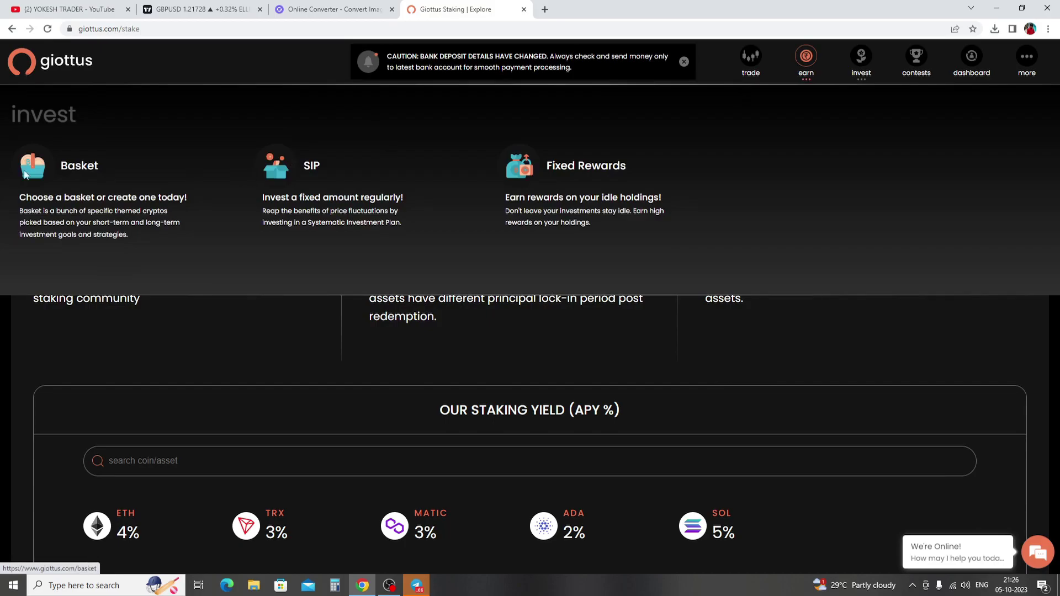
# Step: Open Basket from the invest menu and browse Beginner's Luck, Crypto Largecap, De5 and Metaverse
pyautogui.click(62, 176)
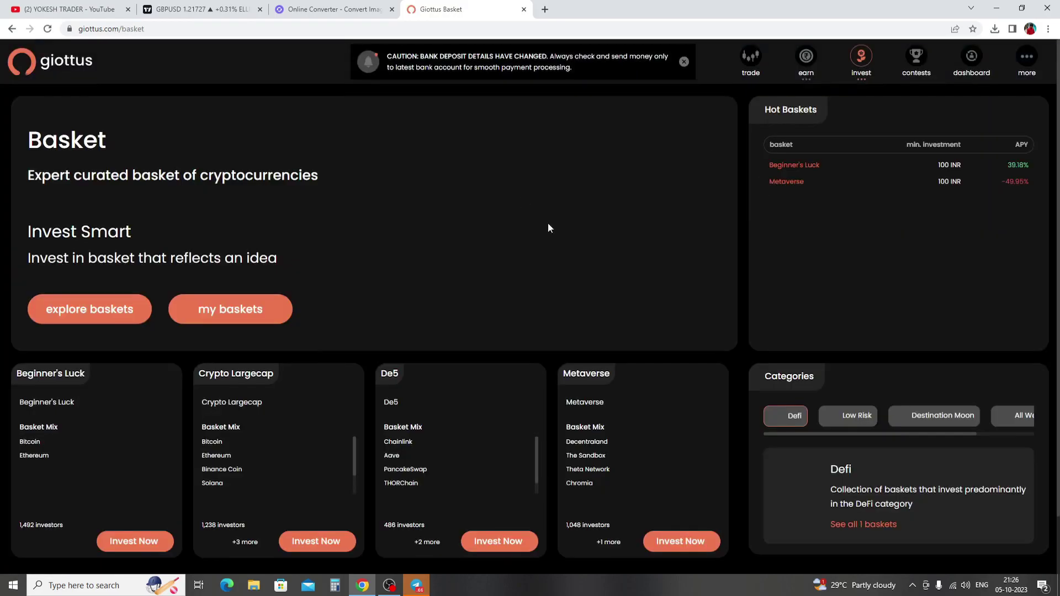
pyautogui.scroll(-1, 343, 249)
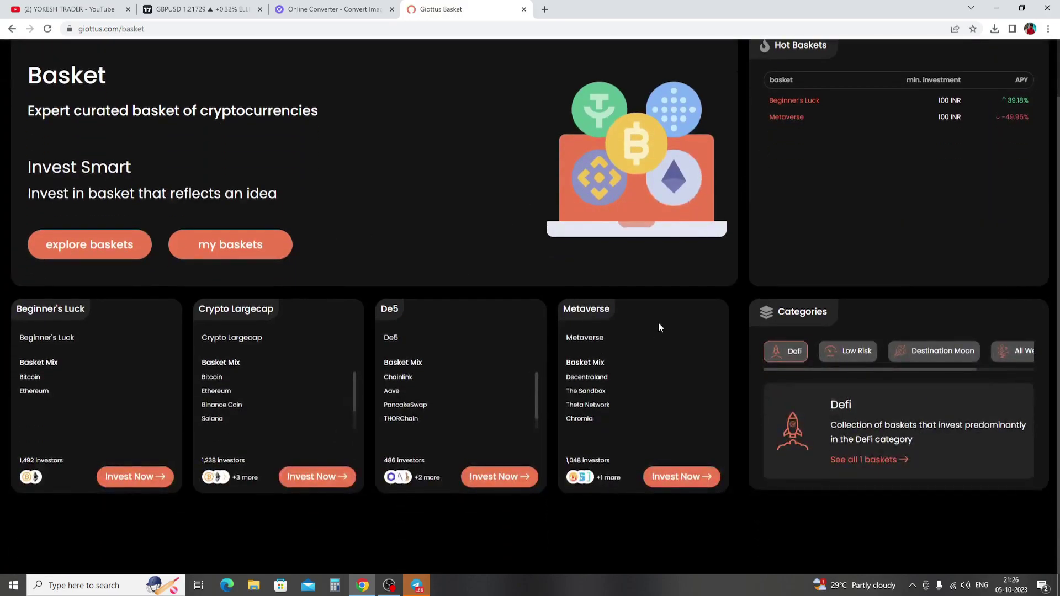
pyautogui.scroll(1, 757, 362)
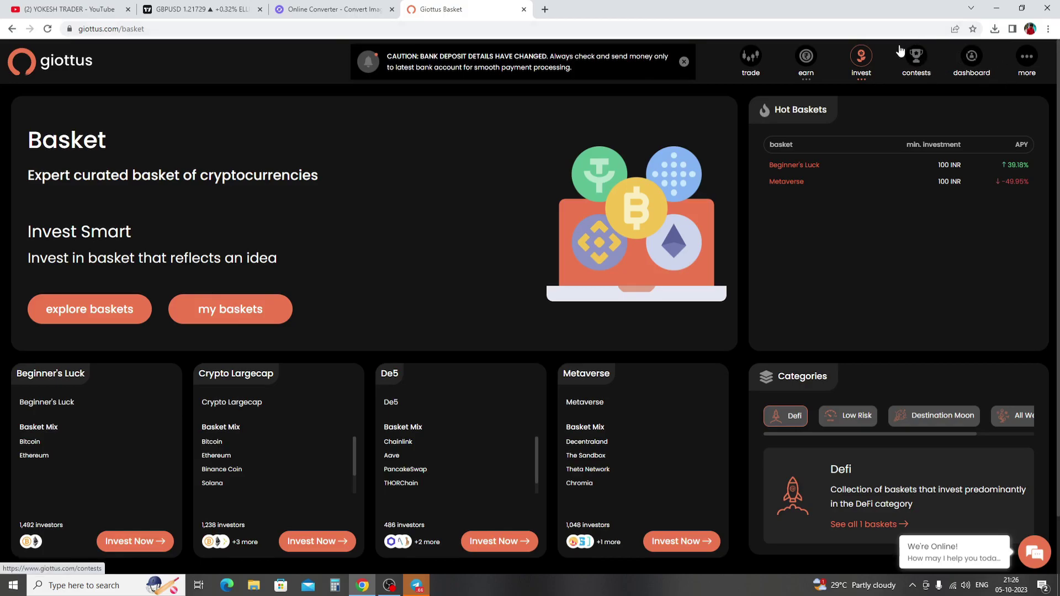
# Step: Go to the account dashboard and glance at the site sections list
pyautogui.click(973, 54)
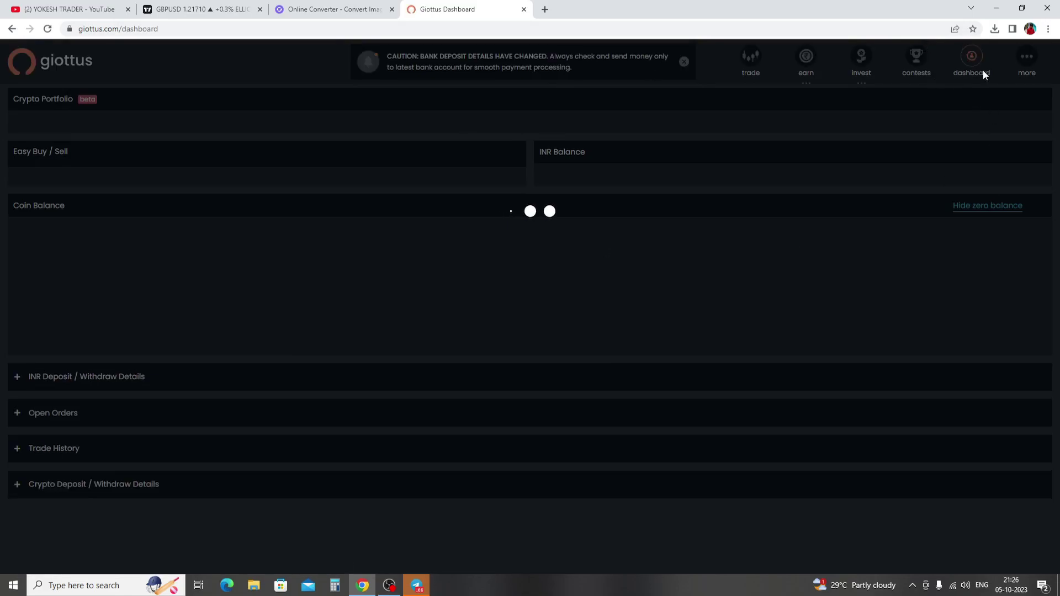
pyautogui.click(1025, 58)
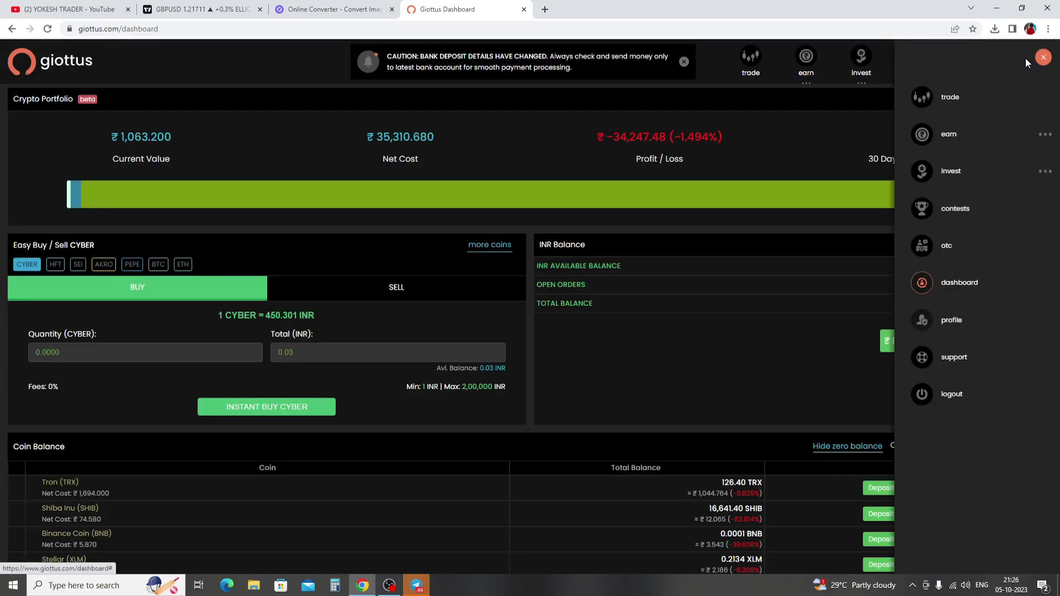
pyautogui.click(1043, 59)
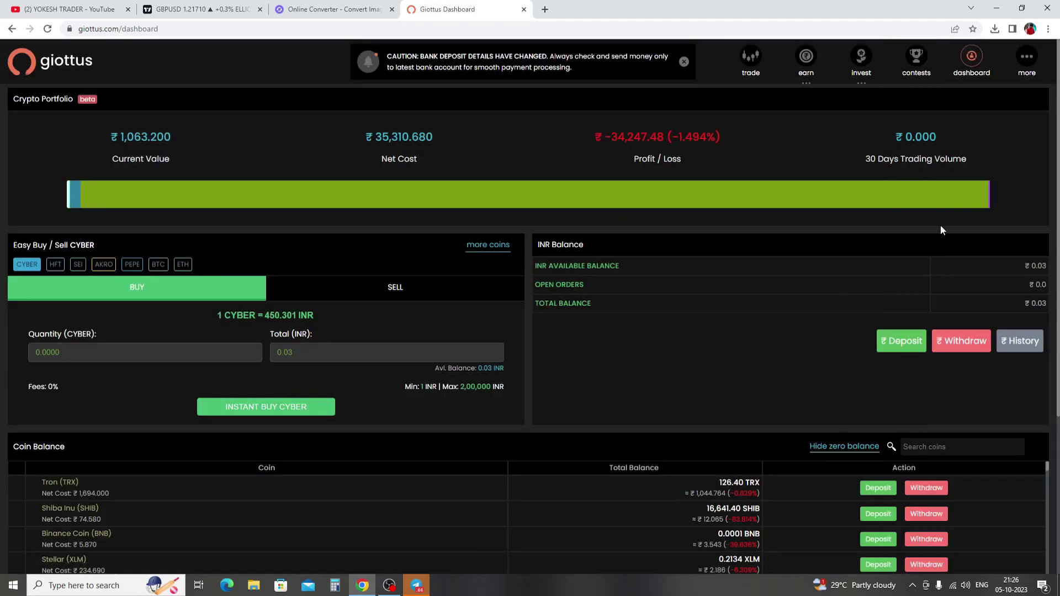
pyautogui.scroll(-4, 801, 309)
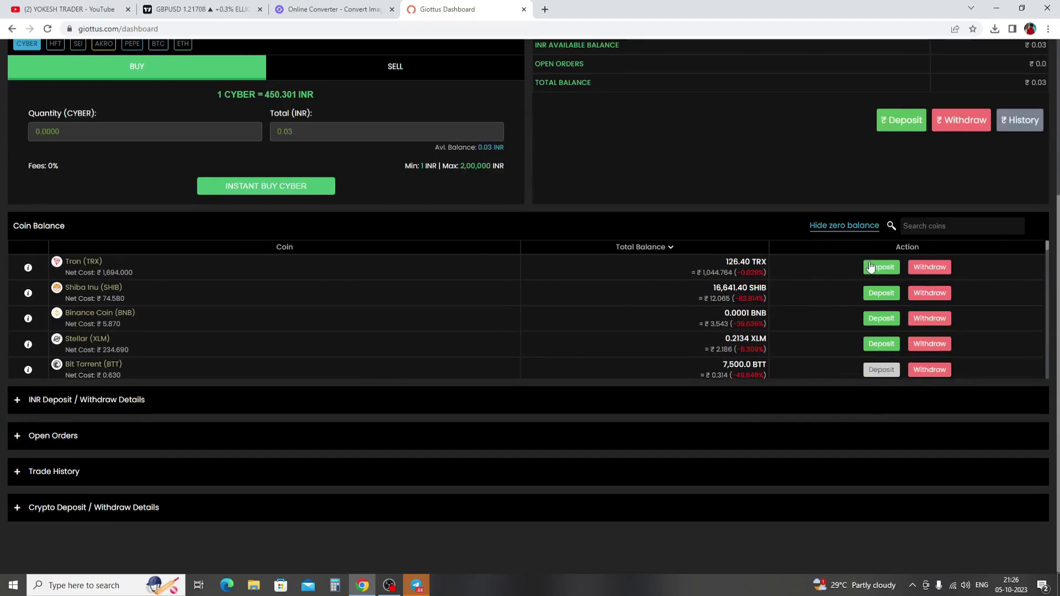
pyautogui.scroll(1, 669, 307)
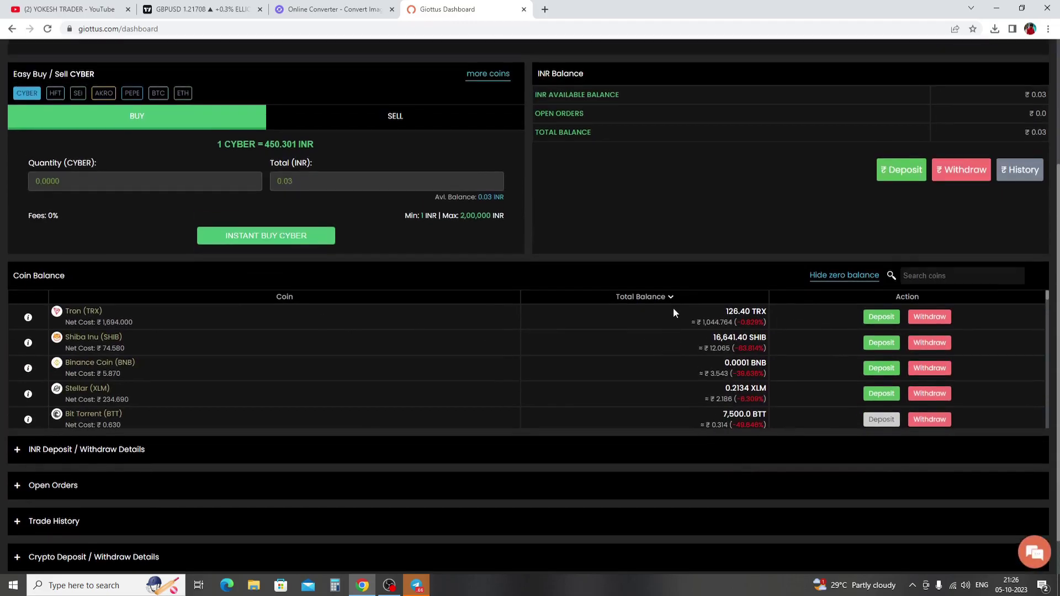
# Step: Open the Tron withdrawal form and open 'Know your withdraw Limits' in a new tab
pyautogui.click(932, 320)
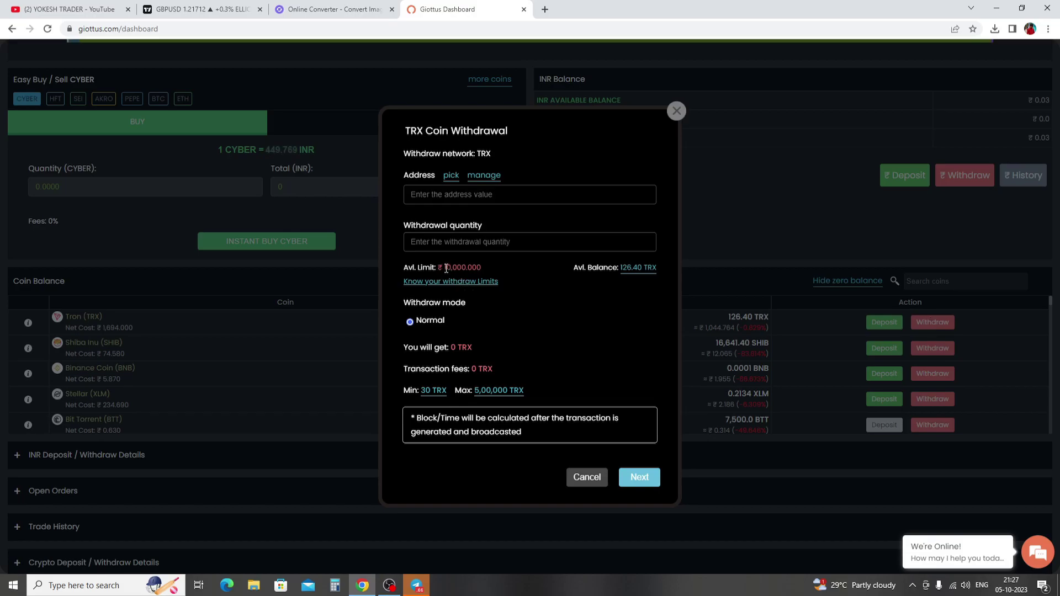
pyautogui.moveTo(445, 267); pyautogui.dragTo(478, 263)
pyautogui.click(497, 269)
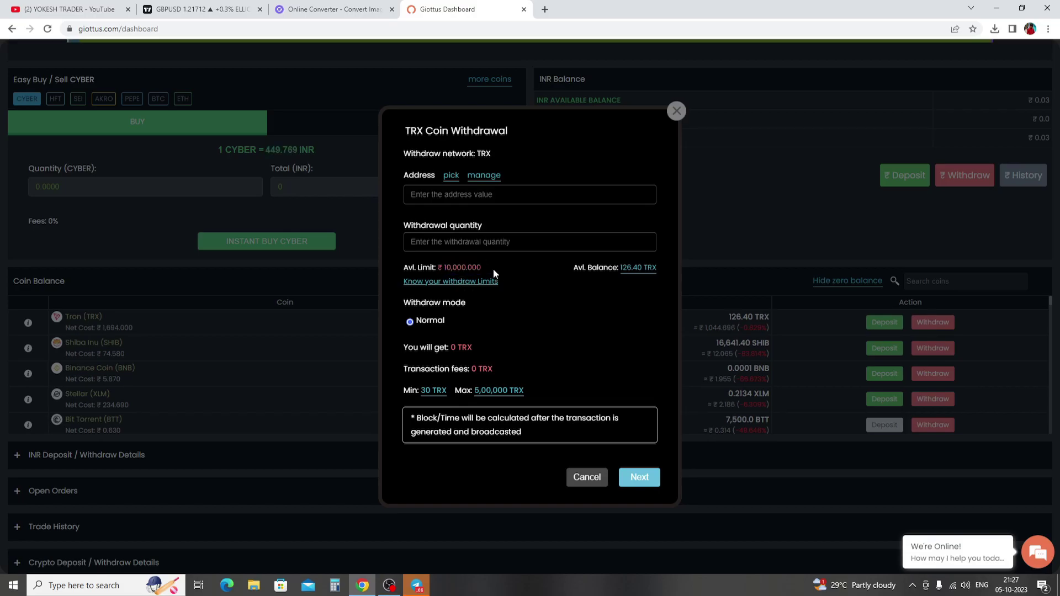
pyautogui.rightClick(454, 282)
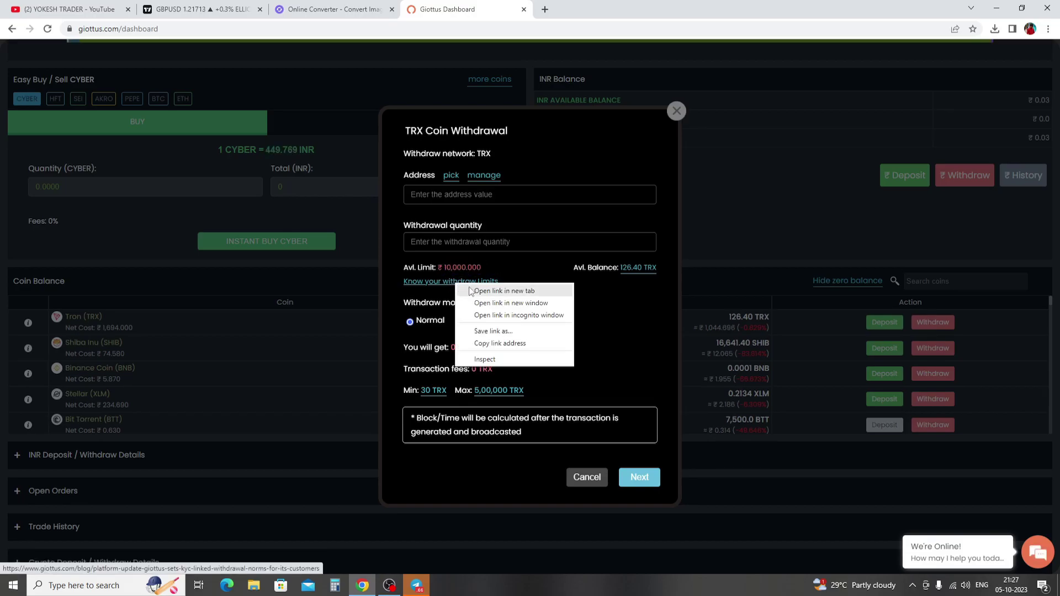
pyautogui.click(479, 289)
# Step: Read the L1–L4 KYC withdrawal-limit slabs in the article, then return to the dashboard tab
pyautogui.click(602, 12)
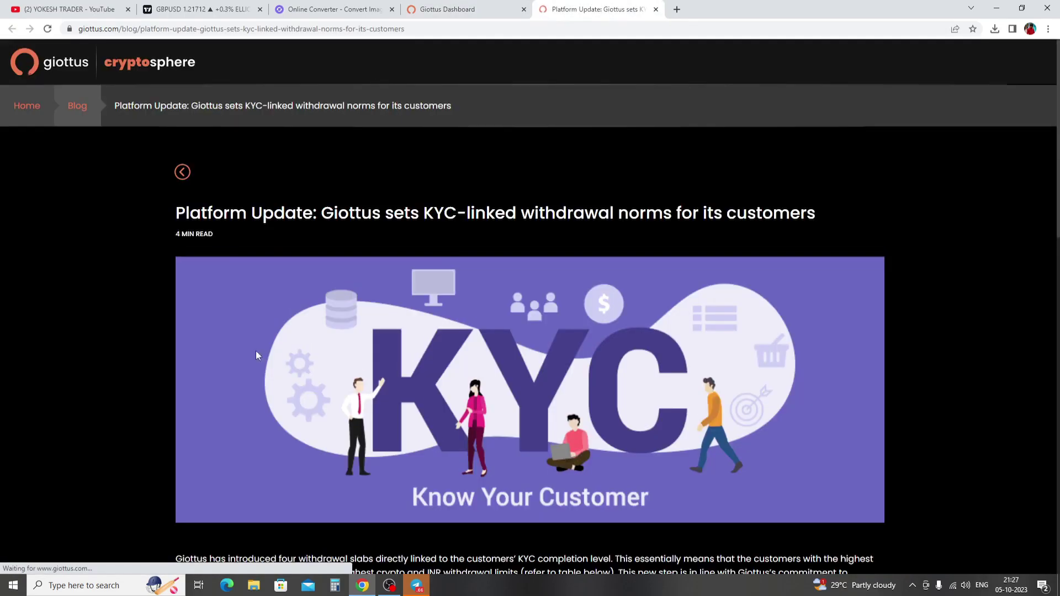
pyautogui.scroll(-6, 493, 345)
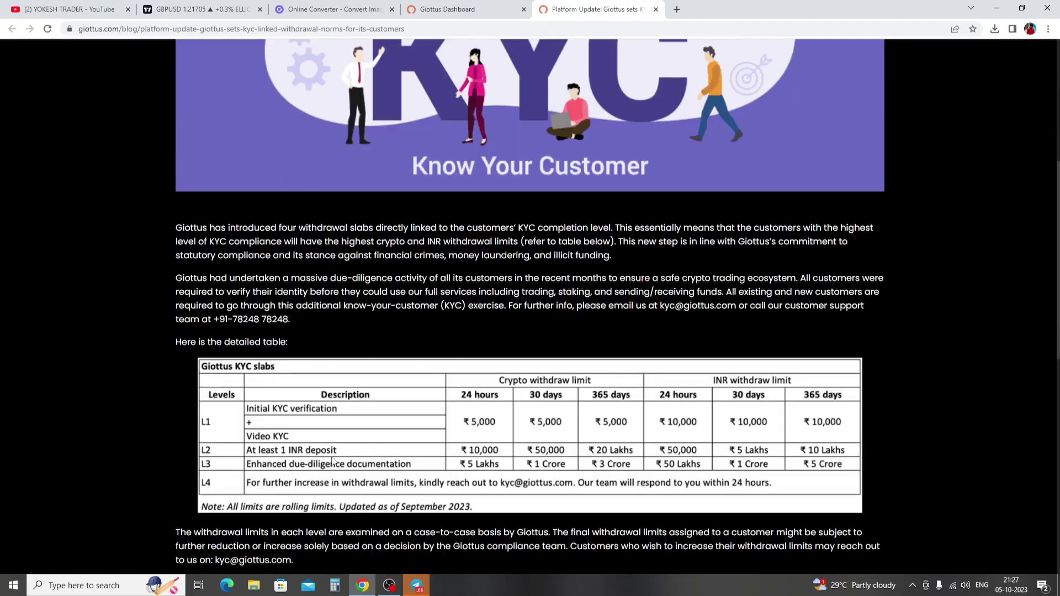
pyautogui.scroll(-2, 397, 404)
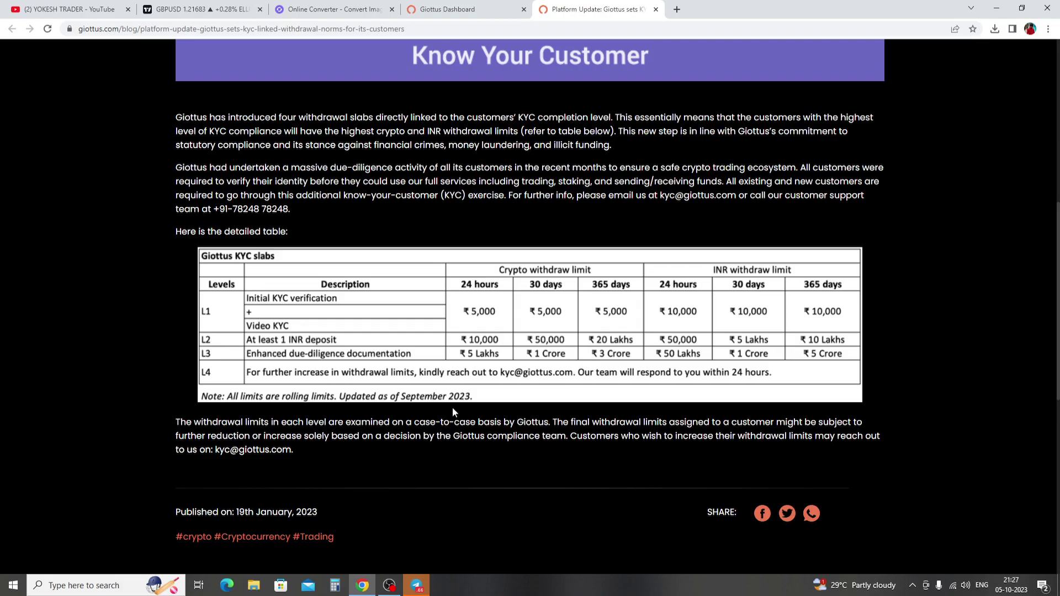
pyautogui.scroll(-4, 416, 387)
pyautogui.scroll(14, 416, 387)
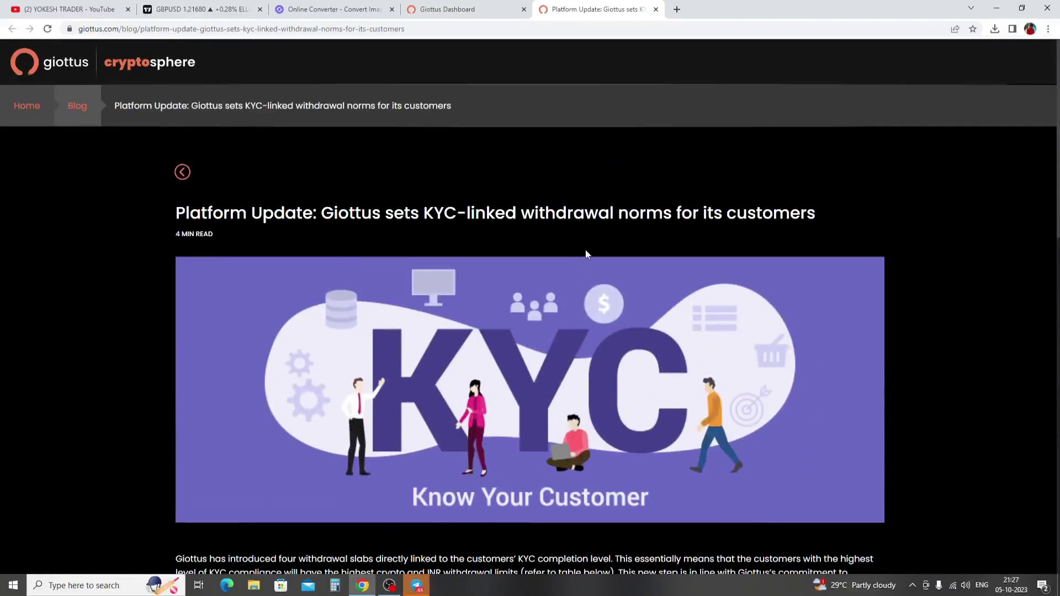
pyautogui.hotkey('ctrl', 'shift', 'Tab')
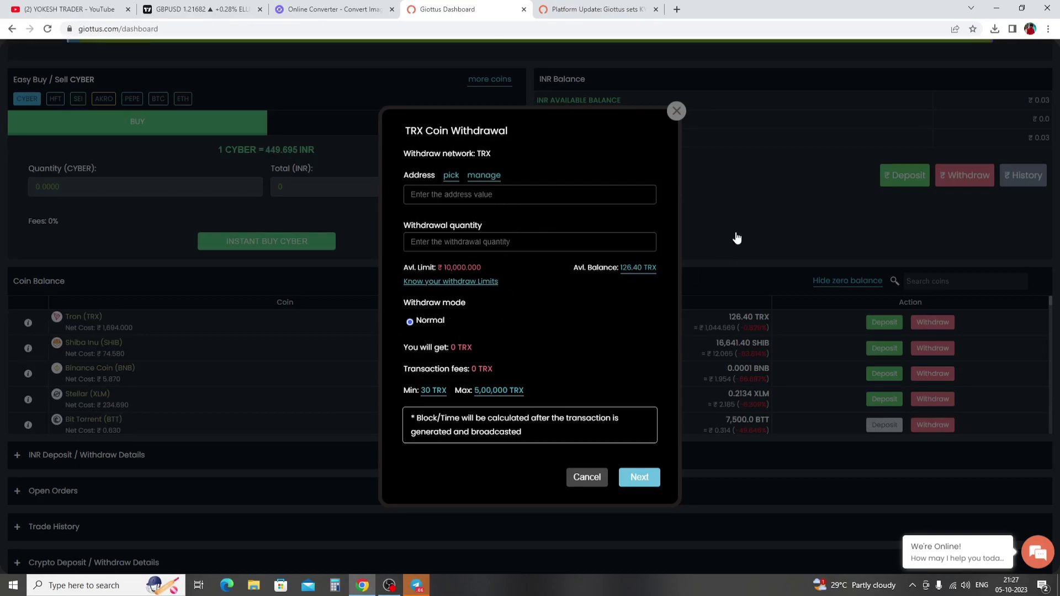
# Step: Dismiss the TRX withdrawal form and switch the trading page to the TRX/INR pair
pyautogui.click(684, 117)
pyautogui.scroll(3, 819, 264)
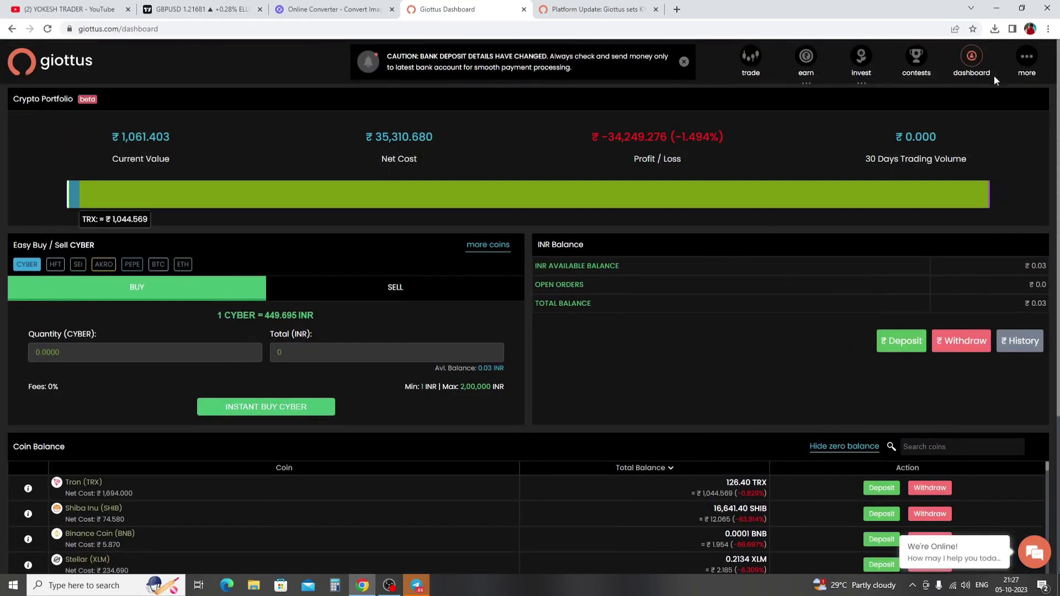
pyautogui.moveTo(894, 65)
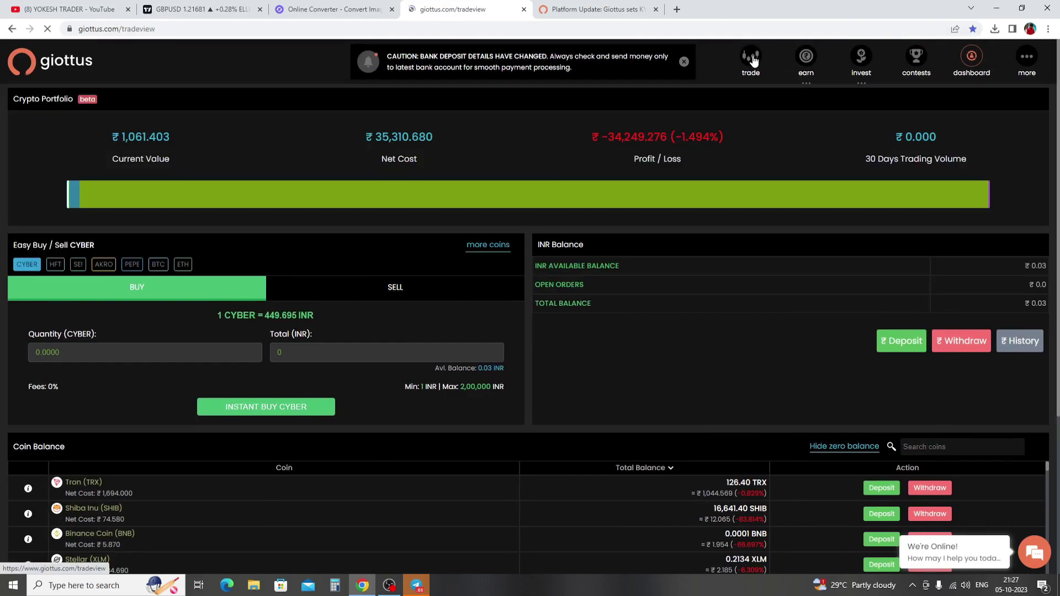
pyautogui.click(751, 59)
pyautogui.click(104, 104)
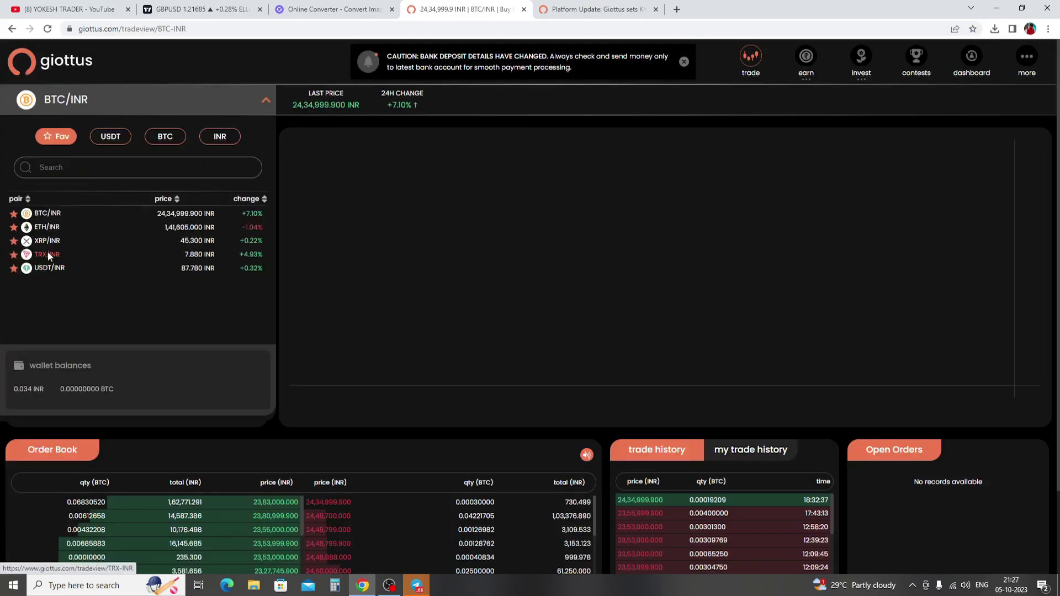
pyautogui.click(47, 253)
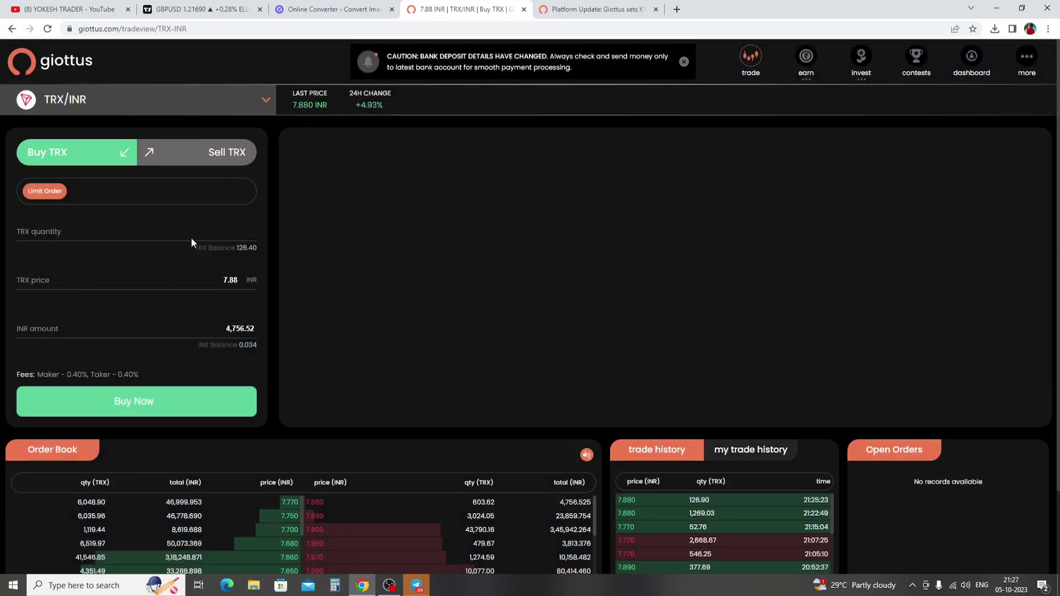
# Step: Fill Sell TRX with the whole balance at 7.77 INR (982.12 INR) and submit for review
pyautogui.click(202, 155)
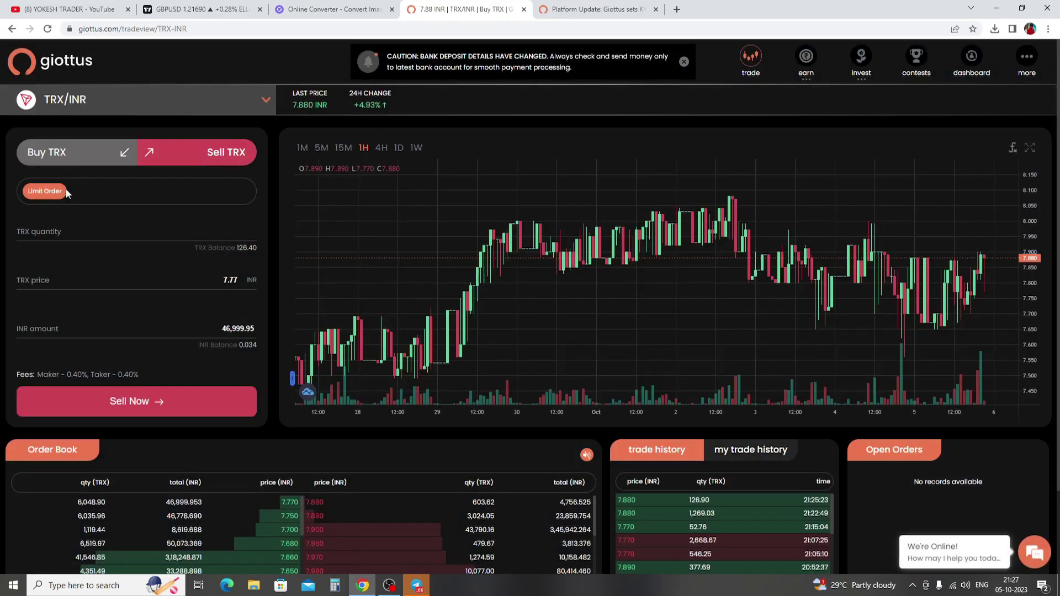
pyautogui.scroll(-2, 260, 281)
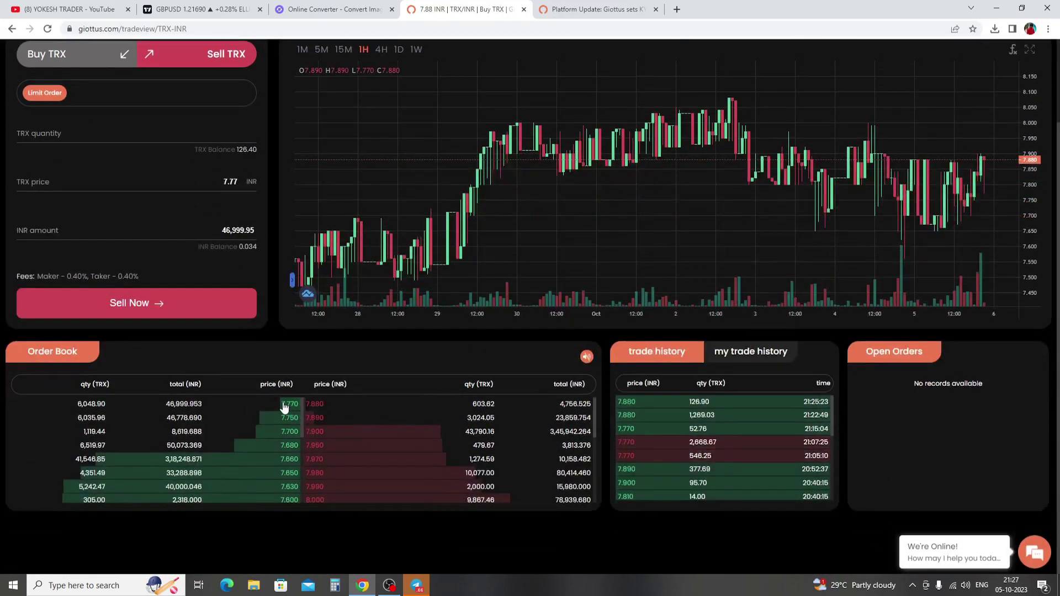
pyautogui.scroll(2, 355, 358)
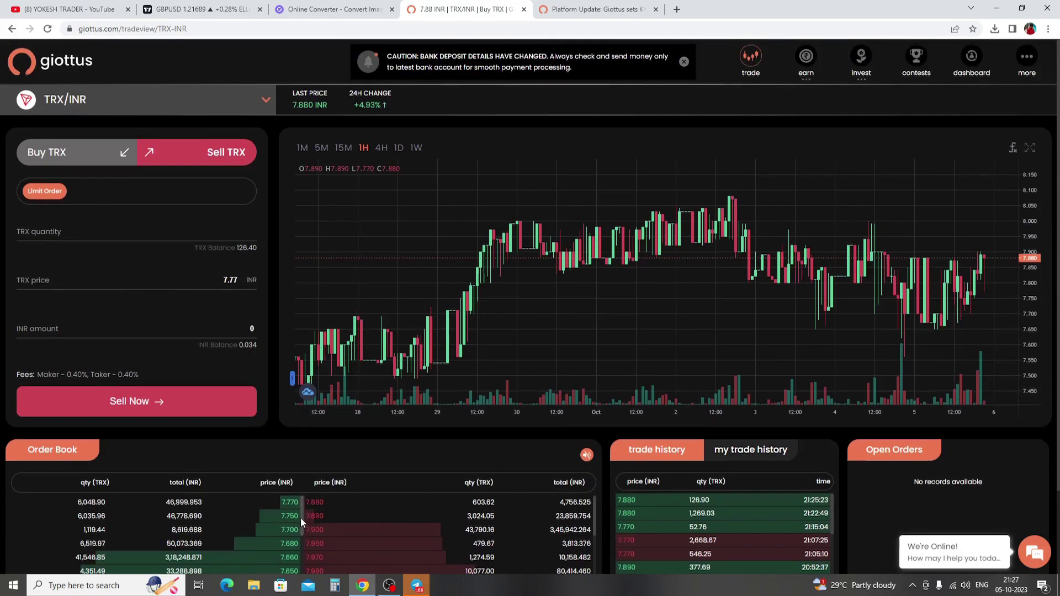
pyautogui.click(245, 248)
pyautogui.moveTo(171, 329); pyautogui.dragTo(320, 324)
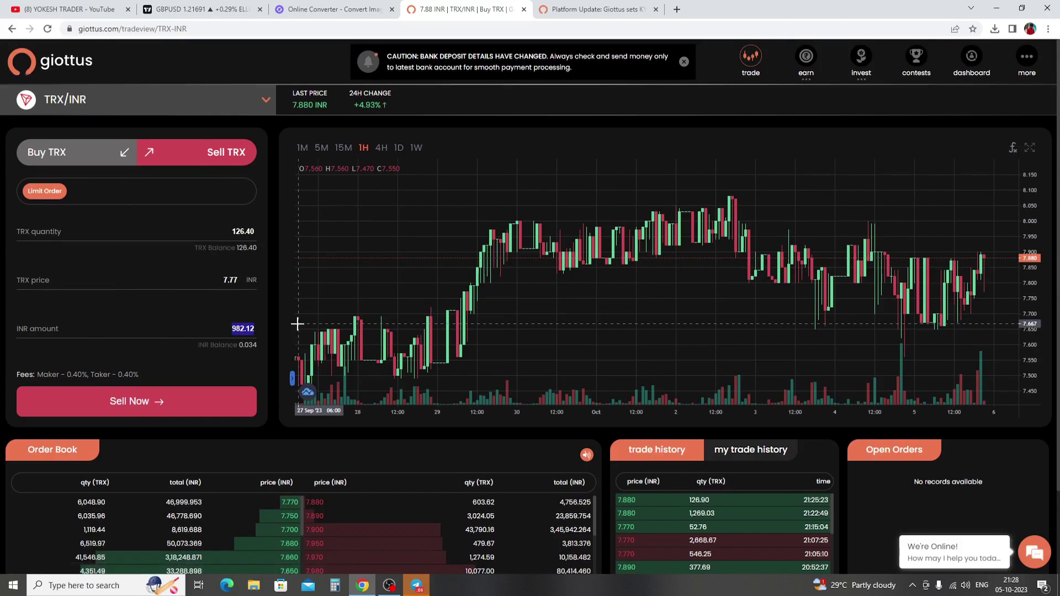
pyautogui.click(183, 324)
pyautogui.click(145, 402)
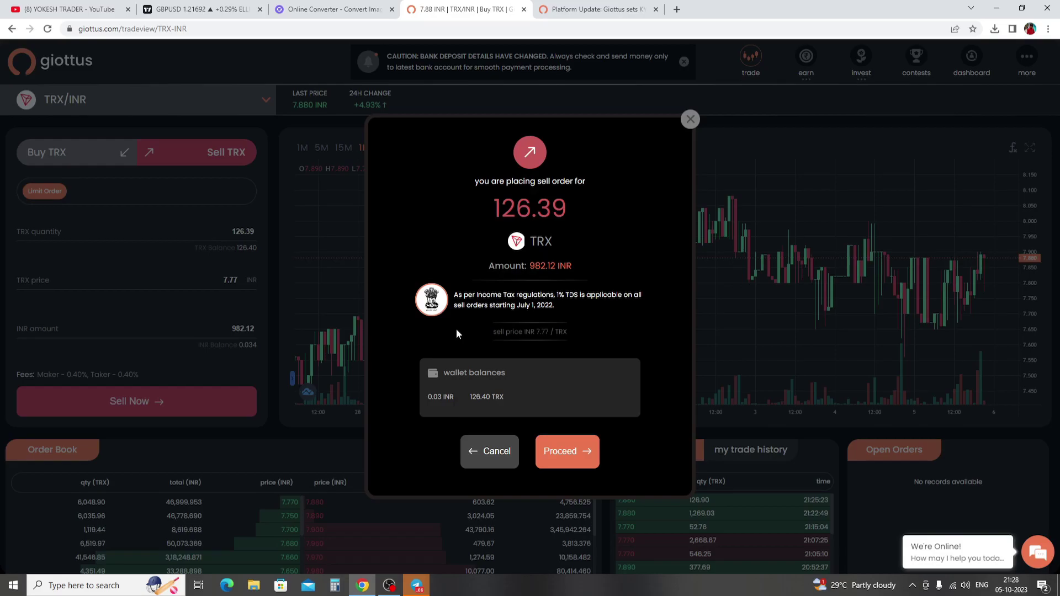
# Step: Proceed with the 126.39 TRX sell at 7.770 INR, note the 968.375 INR balance, return to dashboard
pyautogui.click(581, 453)
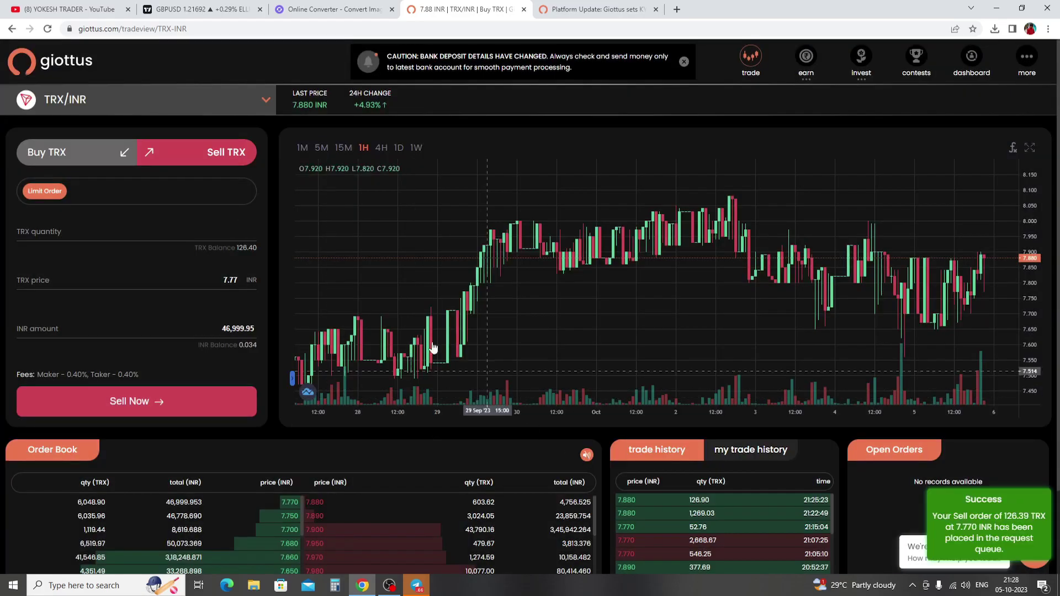
pyautogui.moveTo(218, 346); pyautogui.dragTo(245, 348)
pyautogui.click(251, 360)
pyautogui.click(972, 57)
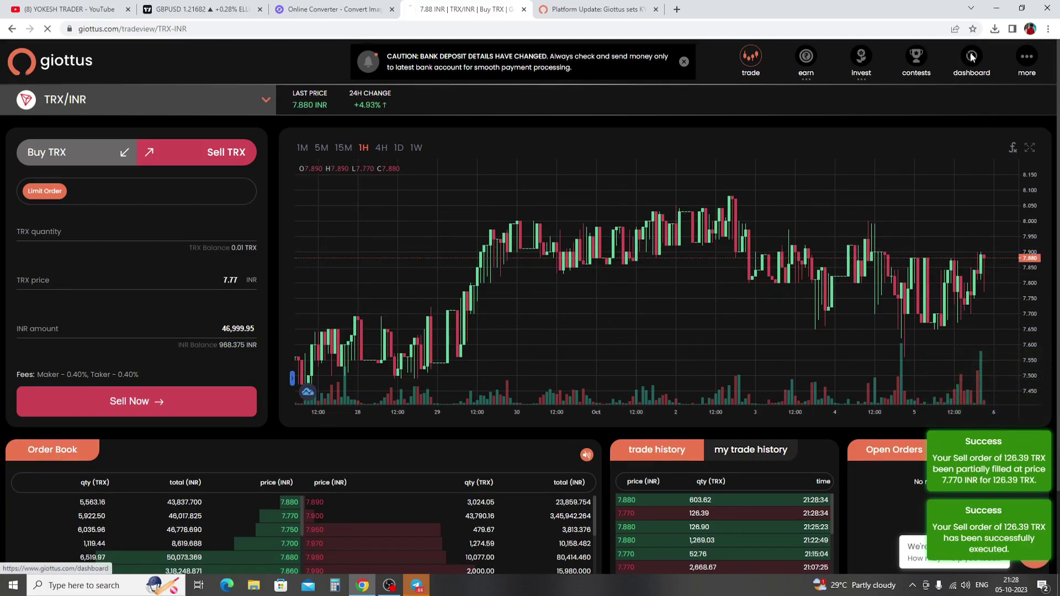